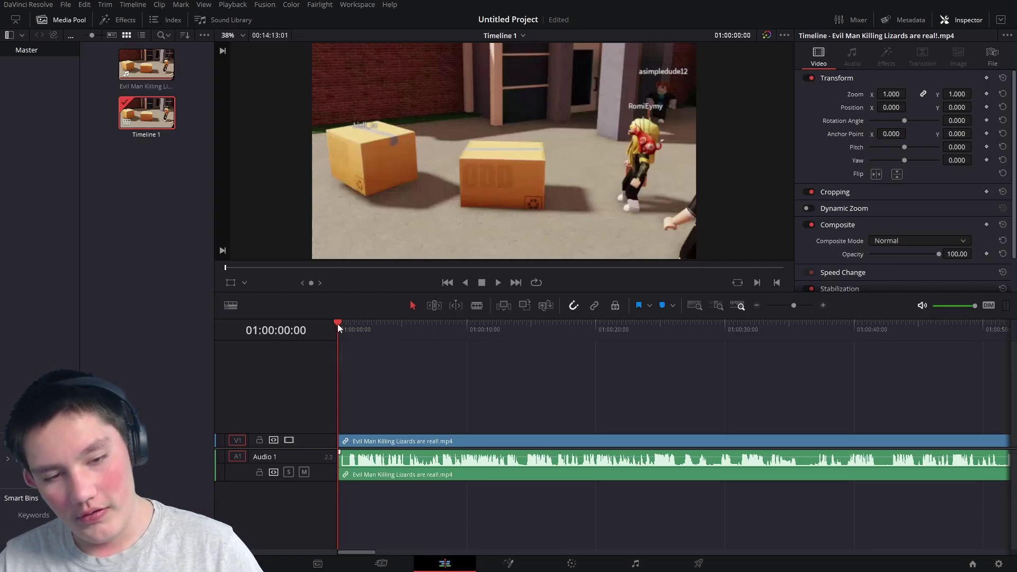
Scrub through the Roblox gameplay footage to preview it.
left_click_drag(338, 324, 195, 380)
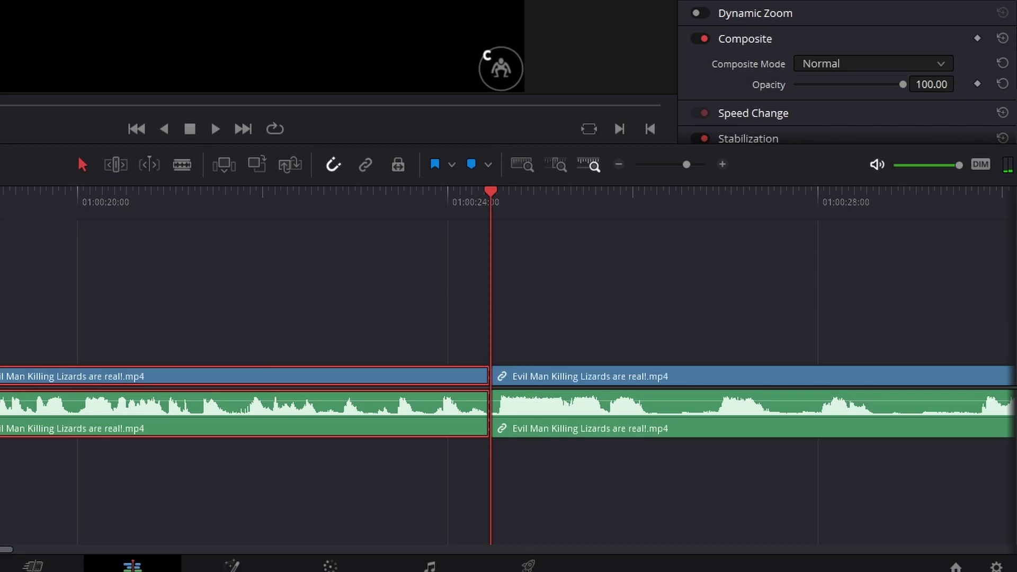
Delete the clip part before the playhead, zoom out to the whole clip, and play to find the cut.
key("BackSpace")
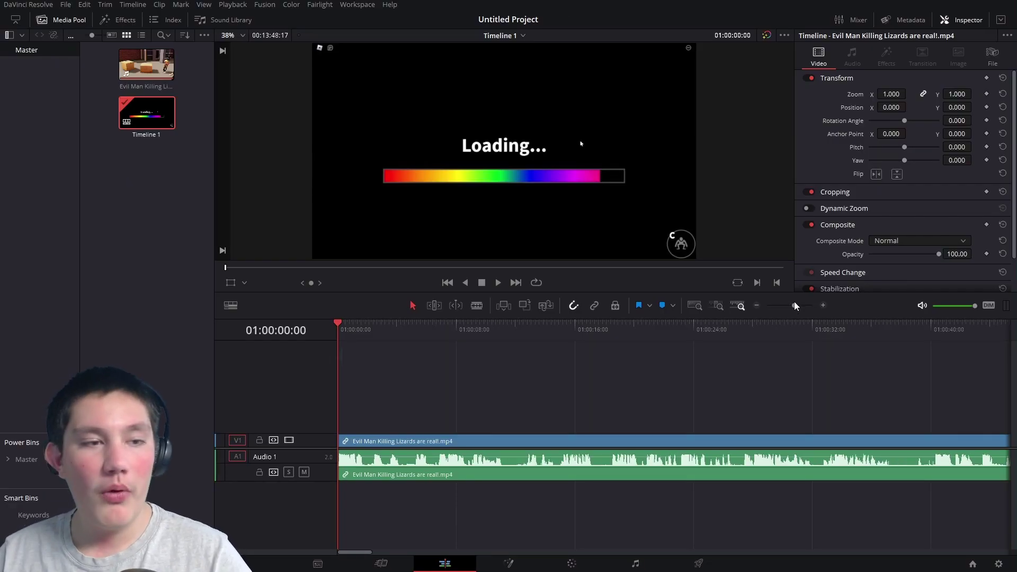
left_click_drag(790, 305, 790, 307)
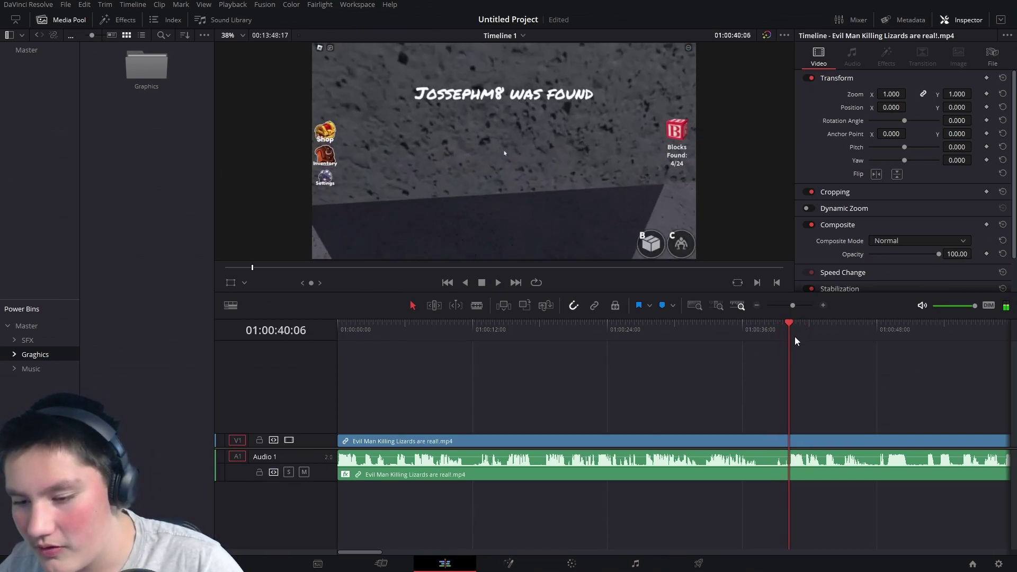
Split the clip at the playhead and adjust the timeline zoom around the cut.
key("space")
key("ctrl+b")
key("ctrl+equal")
key("ctrl+equal")
key("ctrl+equal")
key("Home")
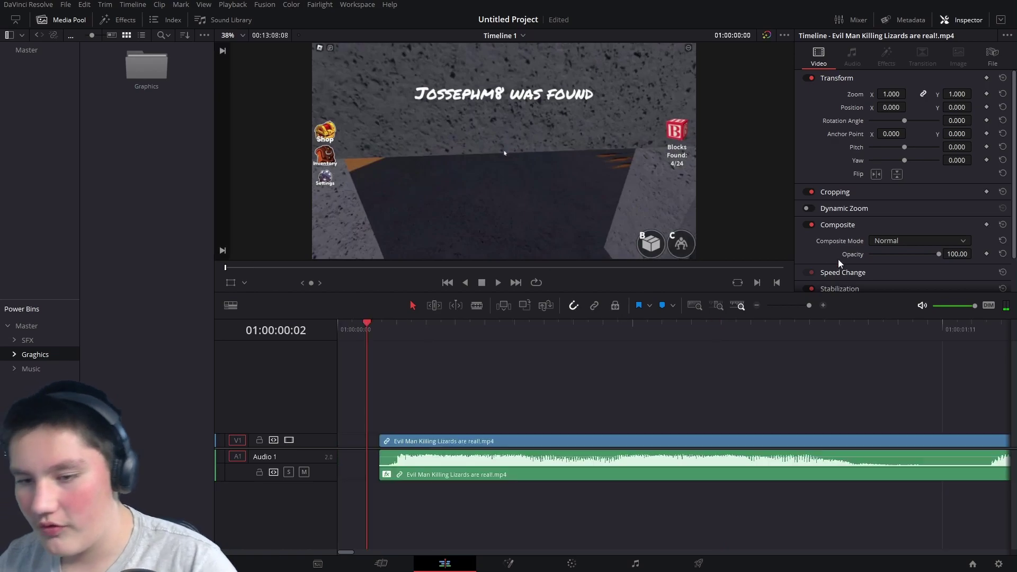
left_click_drag(803, 305, 799, 310)
key("space")
Split the clip at 01:00:10:10 and move the later part right to open a gap.
left_click(636, 326)
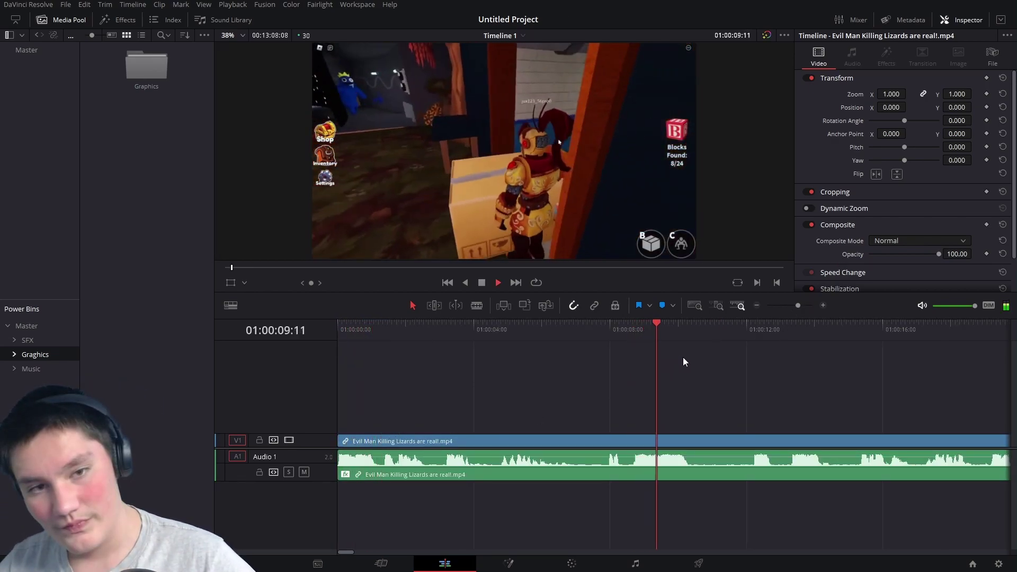
key("space")
key("ctrl+b")
left_click(823, 457)
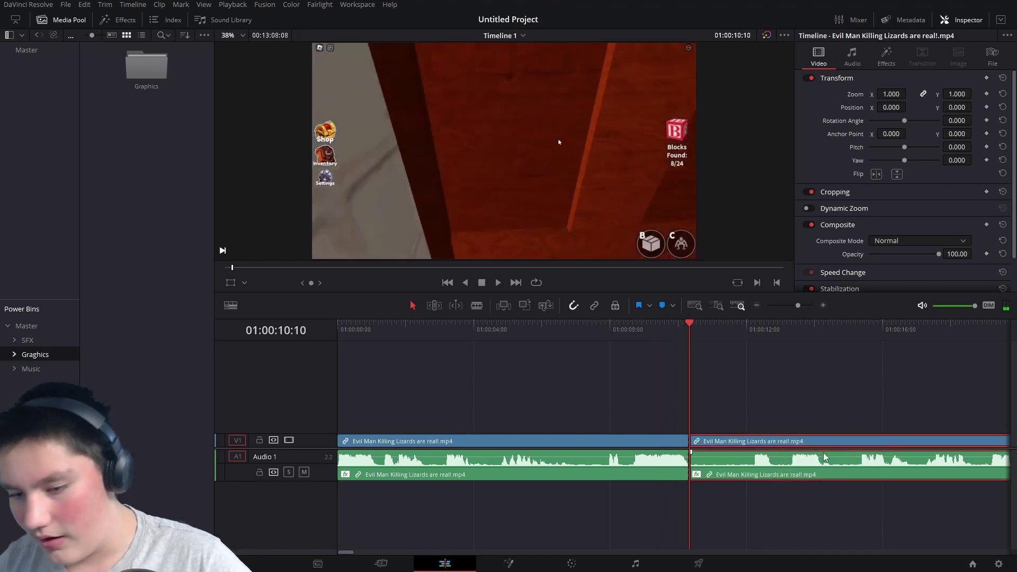
left_click_drag(752, 473, 894, 469)
left_click_drag(686, 421, 371, 530)
left_click_drag(851, 440, 924, 477)
key("ctrl+z")
key("ctrl+z")
key("ctrl+z")
key("ctrl+z")
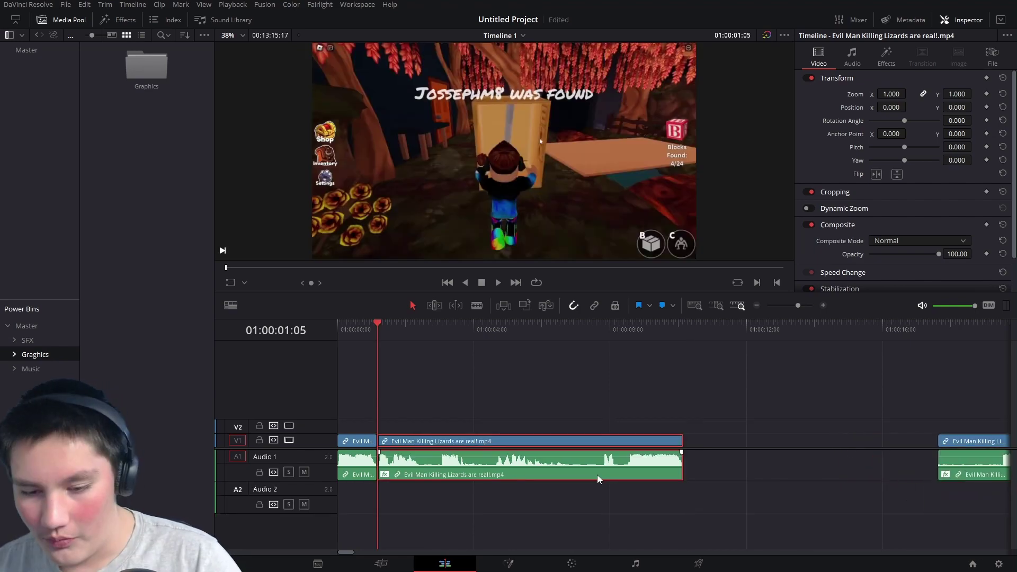
Delete an unwanted audio piece and shift the two small audio pieces later under the clip.
key("space")
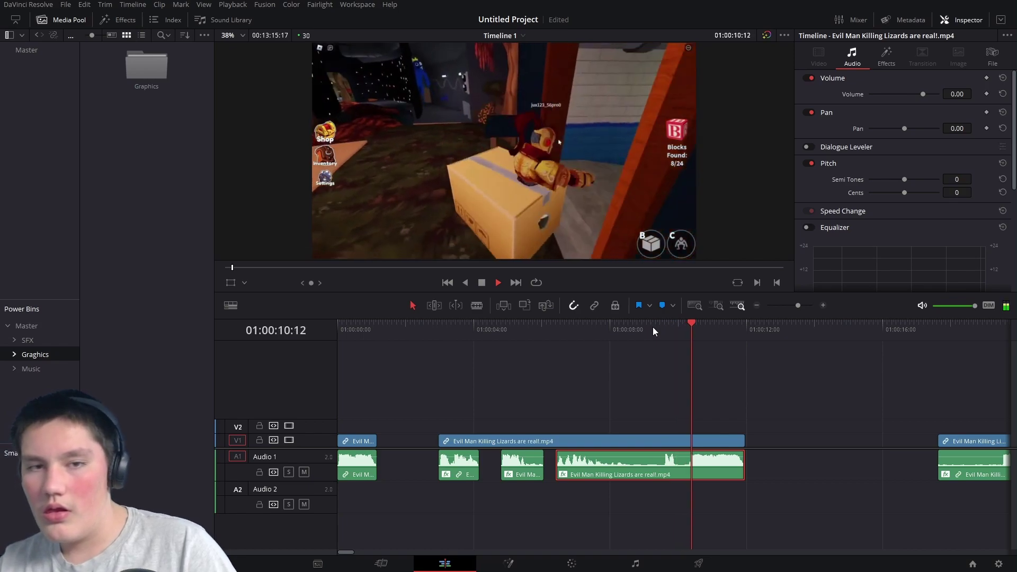
left_click_drag(693, 325, 683, 330)
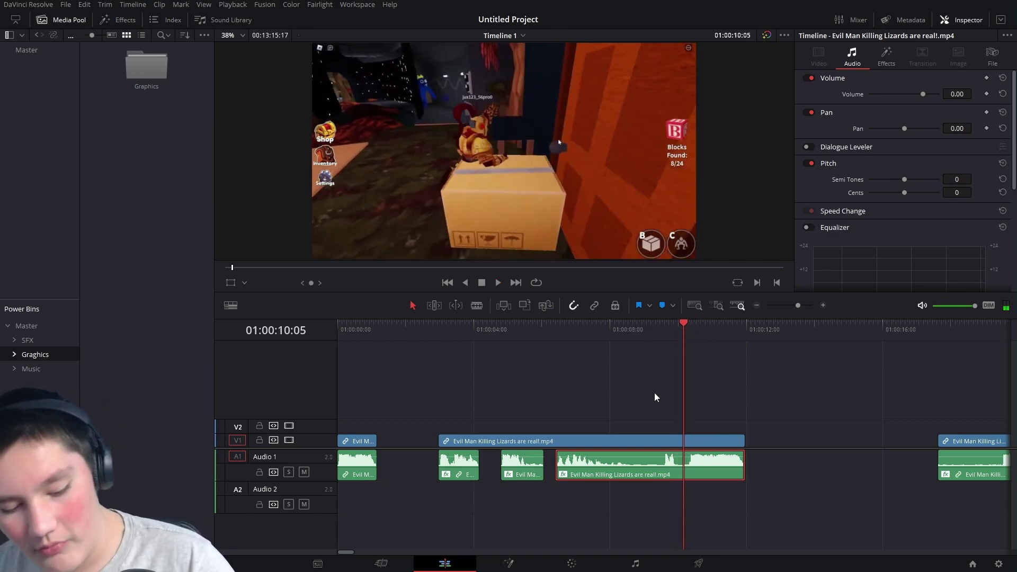
key("BackSpace")
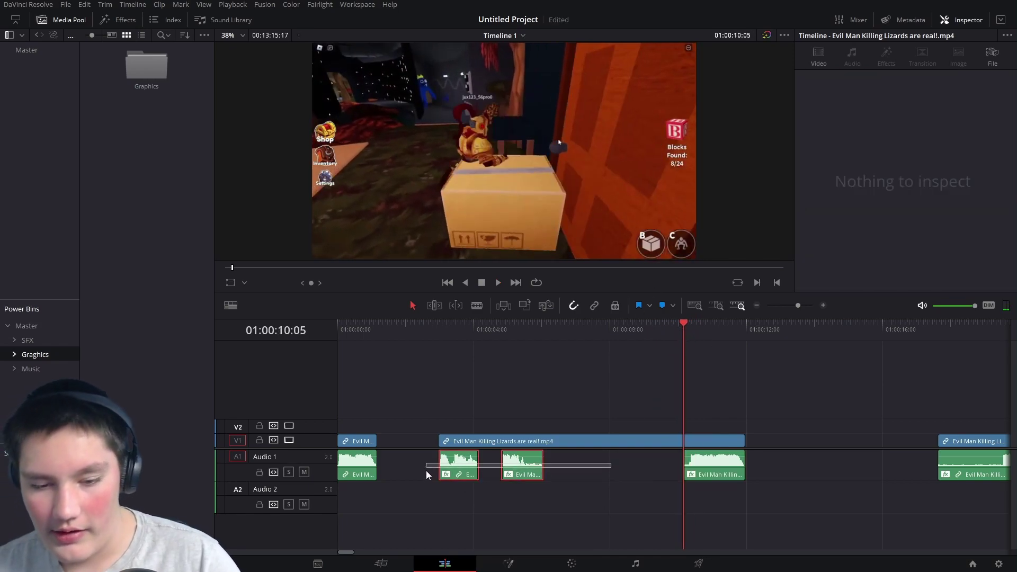
left_click_drag(426, 477, 620, 476)
left_click(606, 327)
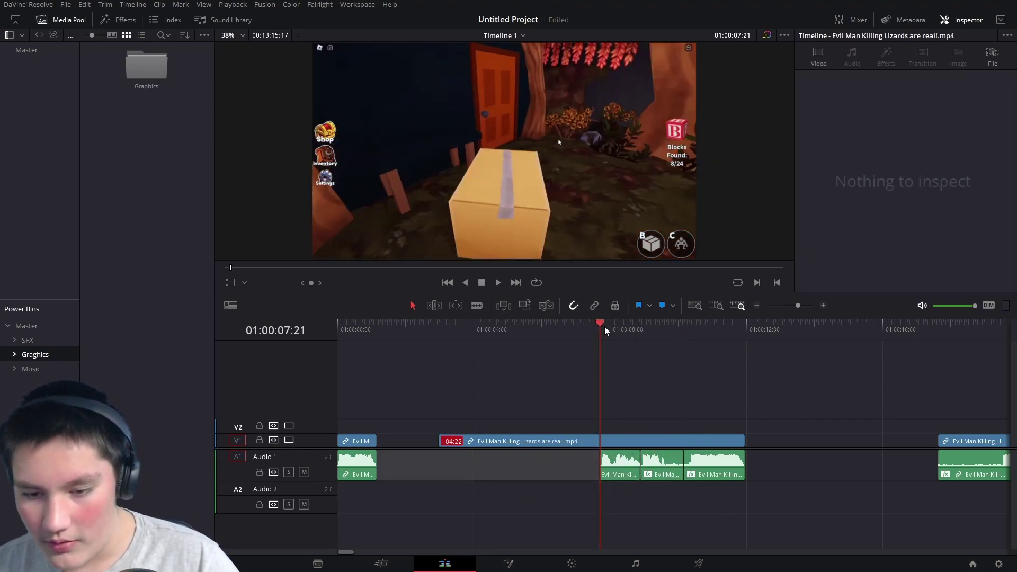
key("space")
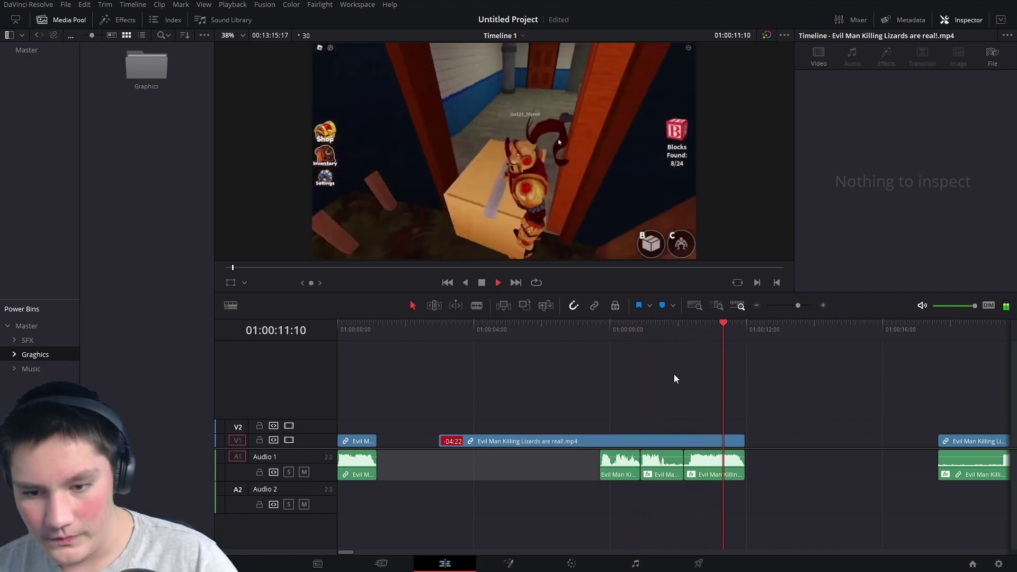
left_click_drag(723, 328, 684, 329)
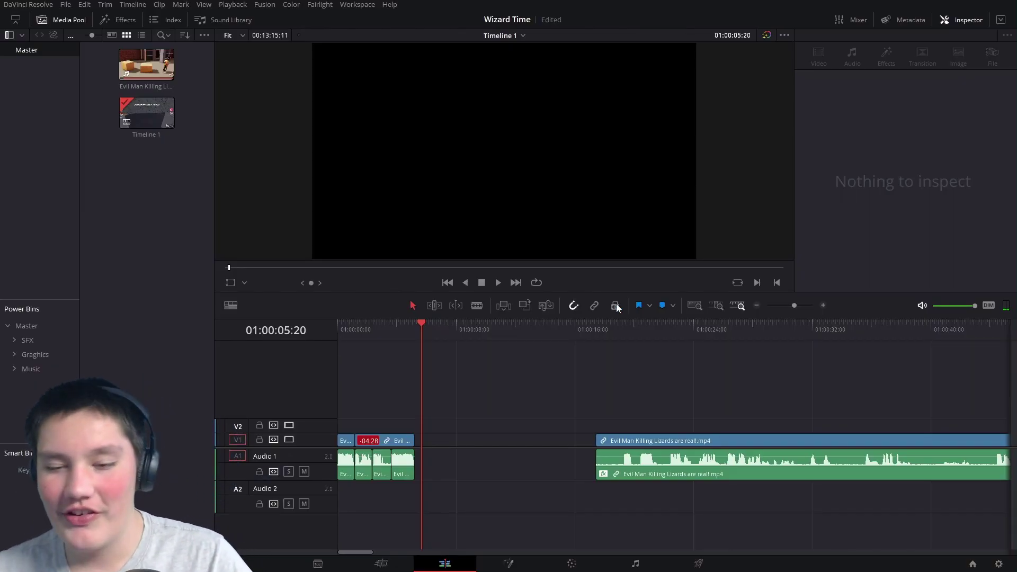
Split the long clip at 01:00:58:11.
left_click_drag(609, 326, 598, 334)
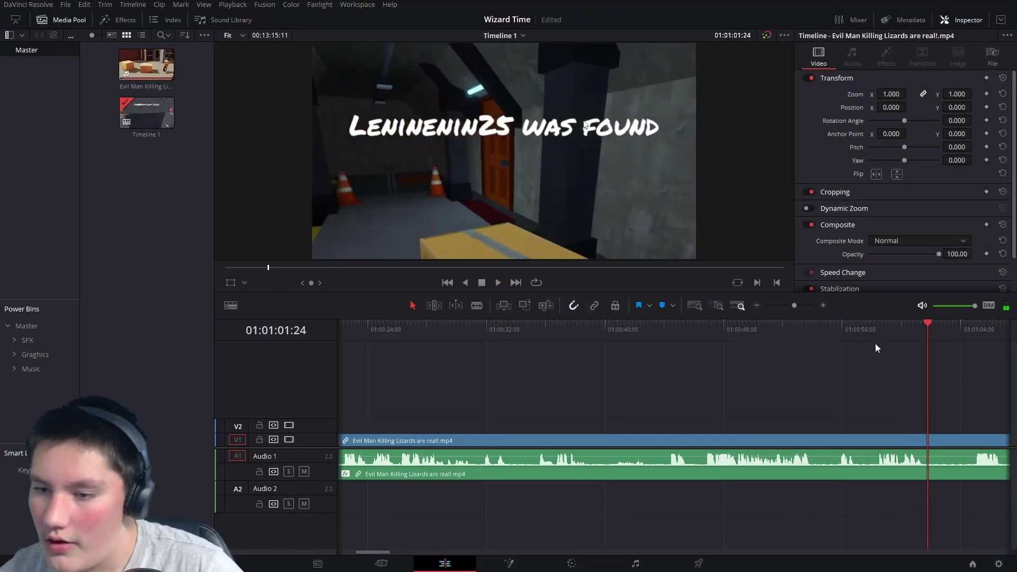
left_click_drag(869, 326, 877, 332)
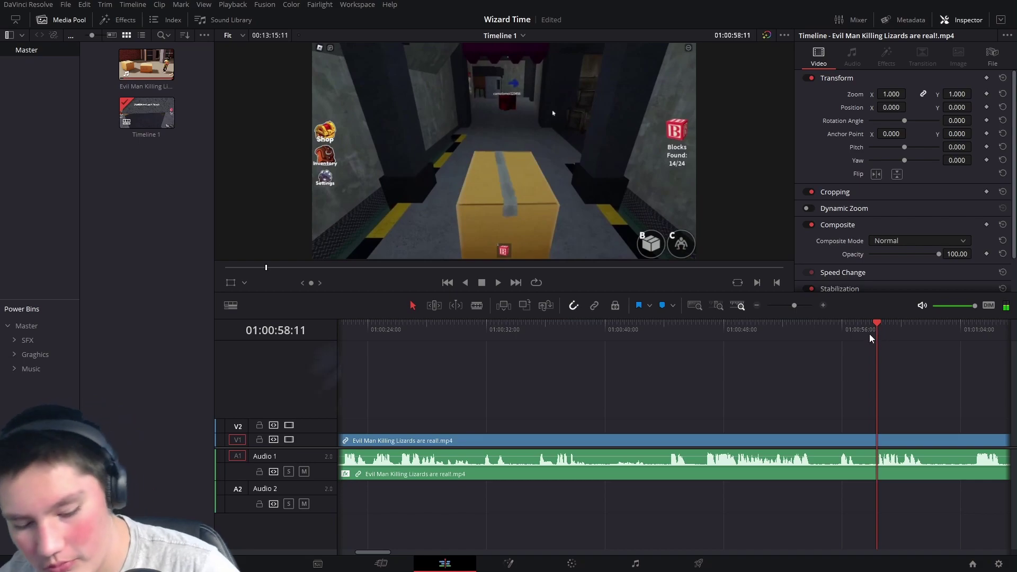
key("ctrl+b")
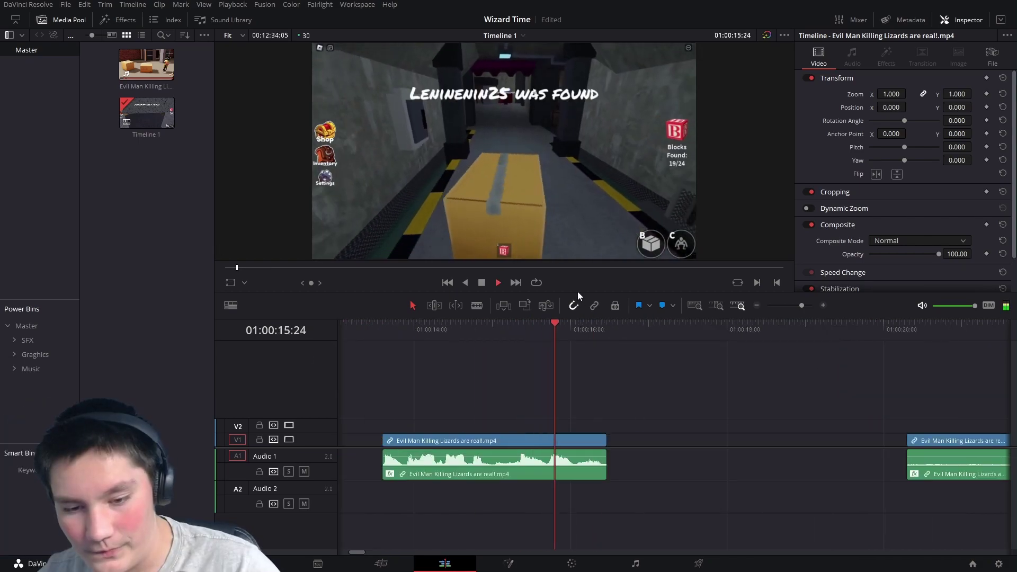
Select the short clip's audio and place the playhead at 01:00:14:09.
left_click_drag(561, 332, 545, 334)
left_click(525, 476)
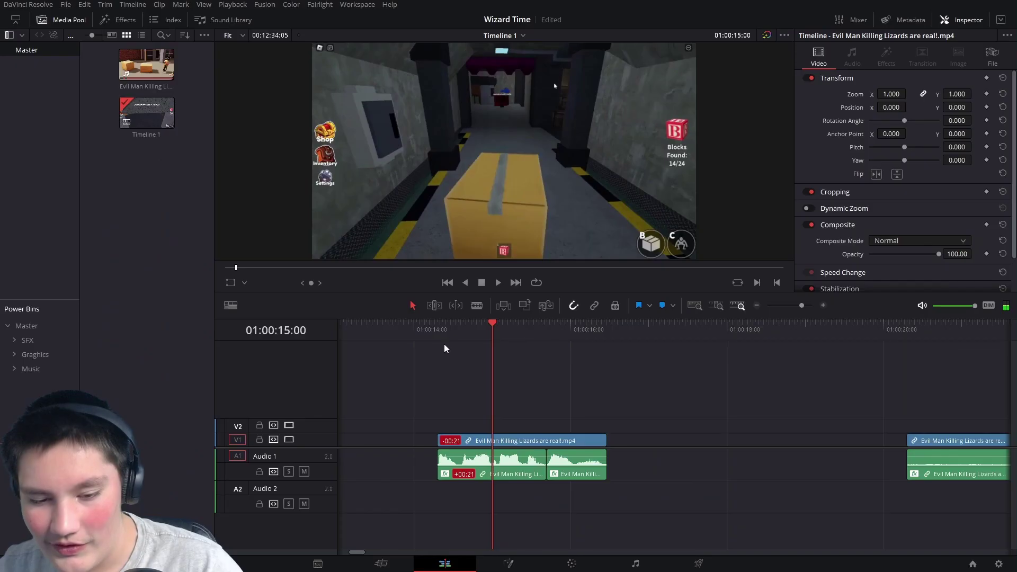
left_click(436, 329)
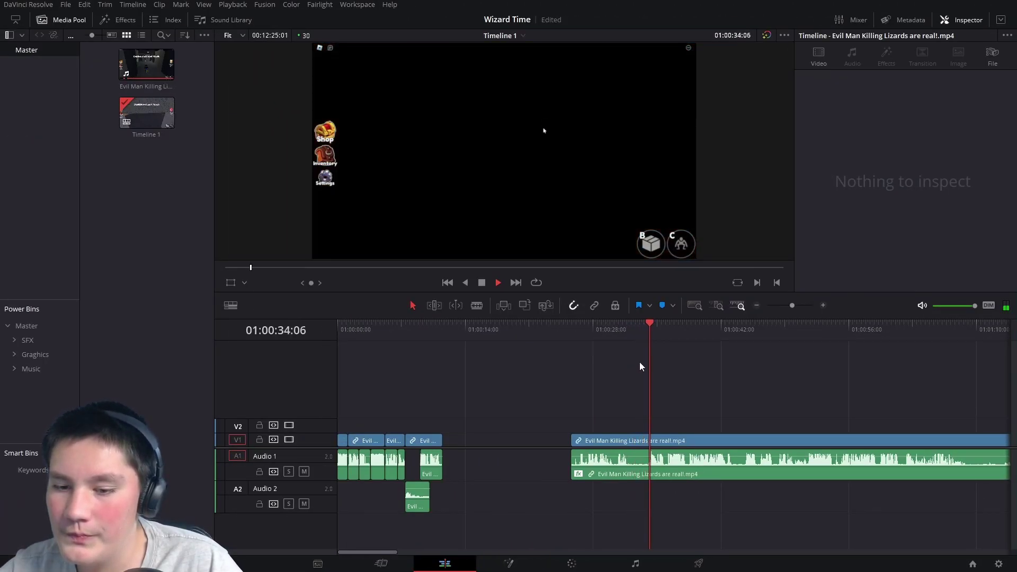
Trim the V1 edit point between two clips at about 01:00:32:25.
key("space")
left_click_drag(626, 328, 641, 328)
key("Left")
key("Left")
key("Left")
key("Left")
key("Left")
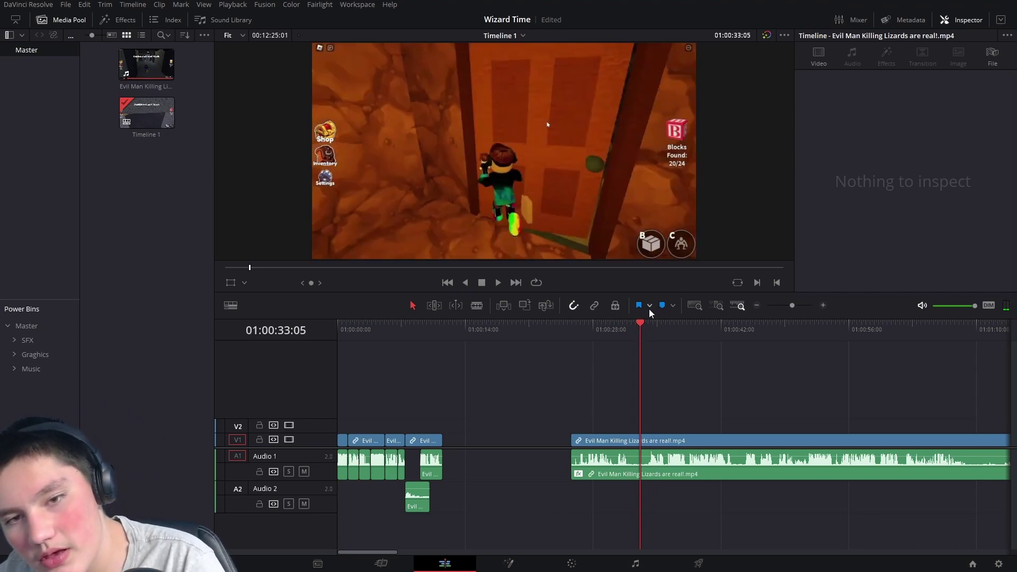
key("Left")
key("Left")
key("Left")
key("Left")
key("Left")
key("Left")
key("Left")
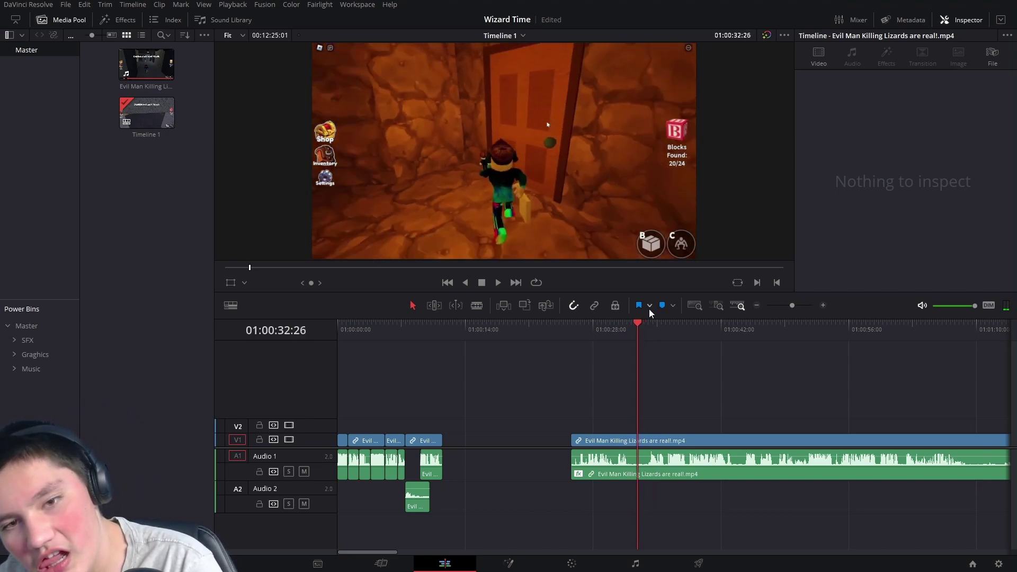
left_click(593, 443)
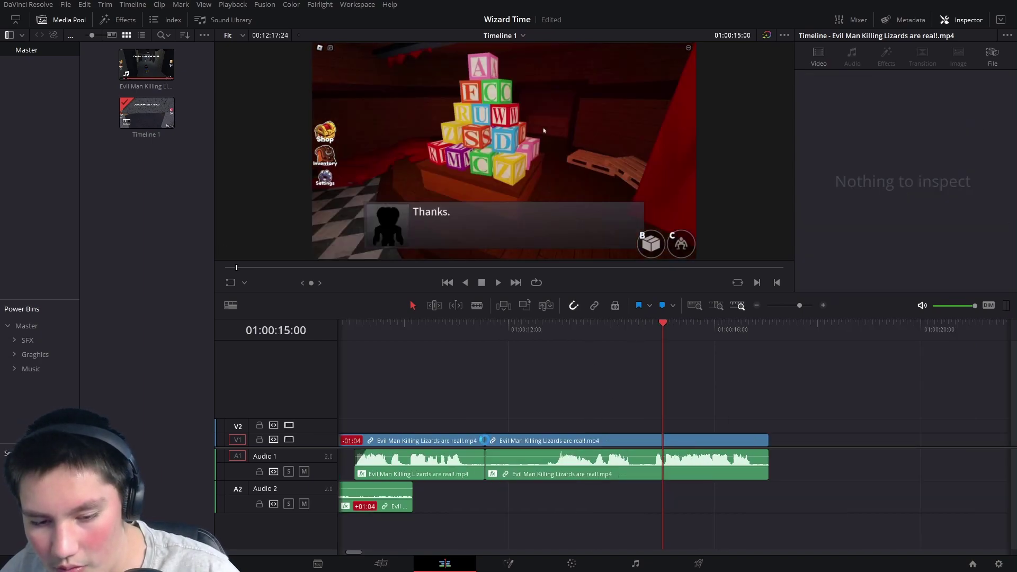
left_click_drag(484, 439, 480, 440)
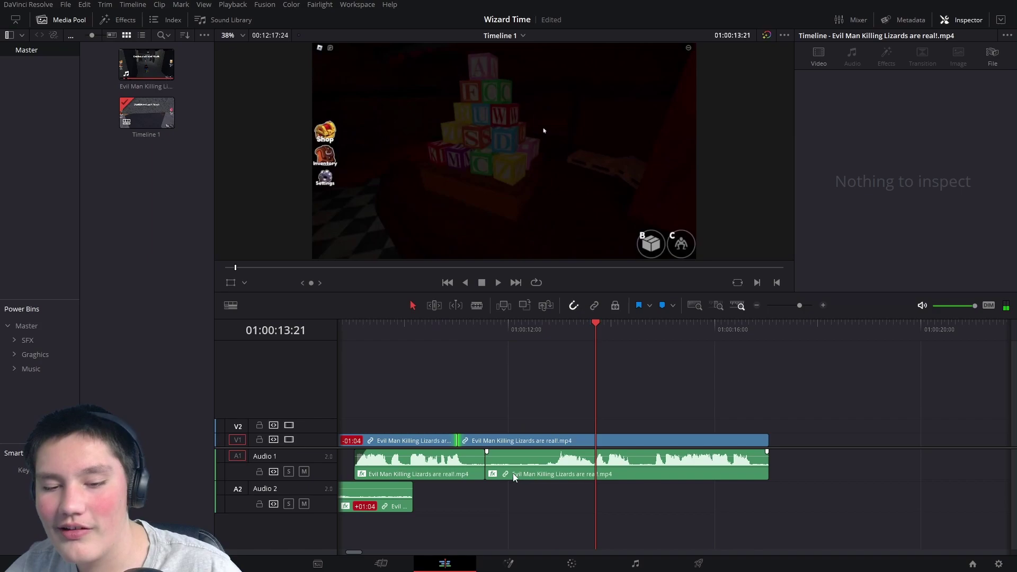
Move an audio clip down to Audio 2 and extend an Audio 1 clip's end by 01:13.
left_click_drag(513, 475, 491, 493)
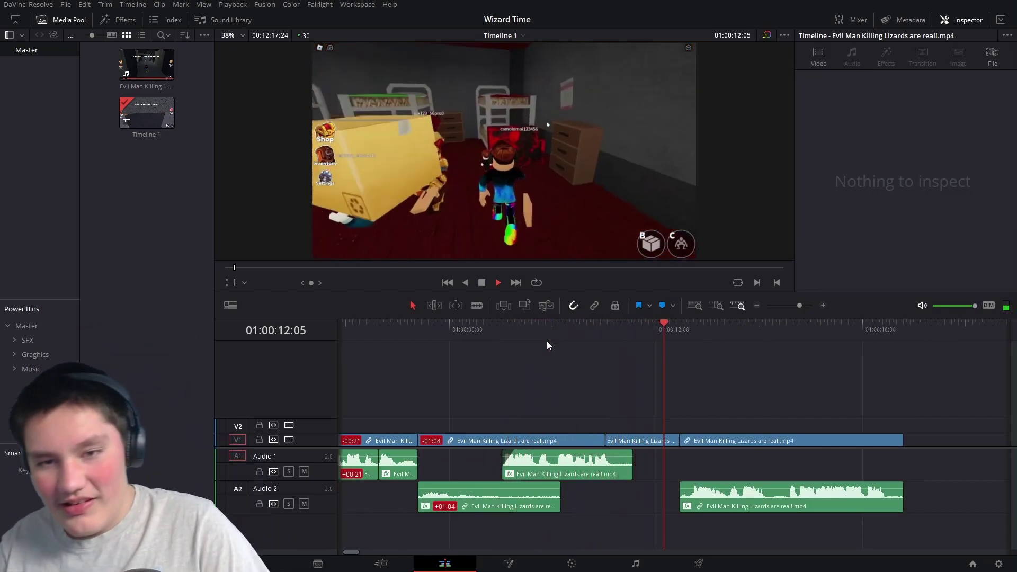
key("space")
left_click_drag(634, 466, 707, 473)
left_click(577, 333)
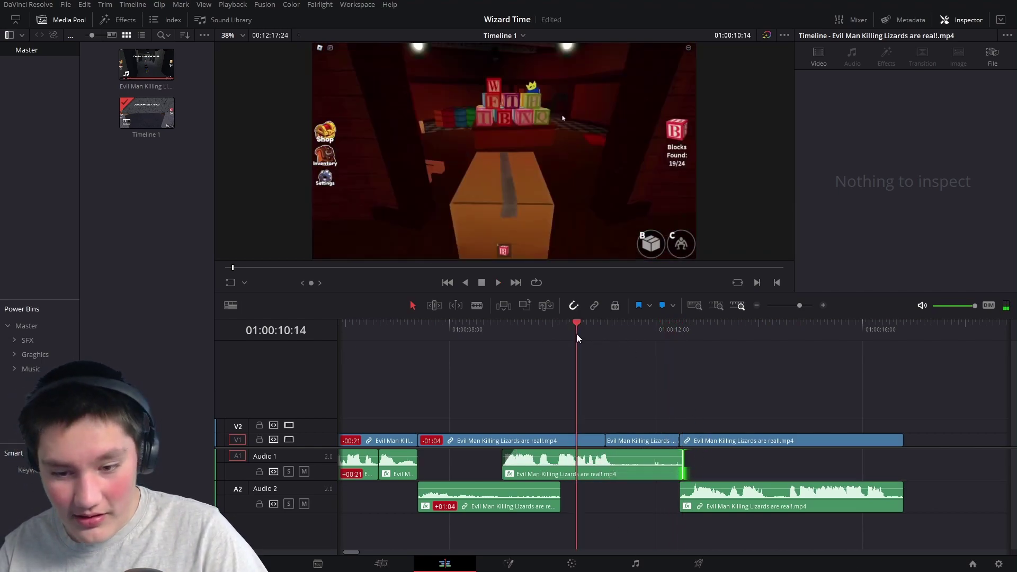
key("space")
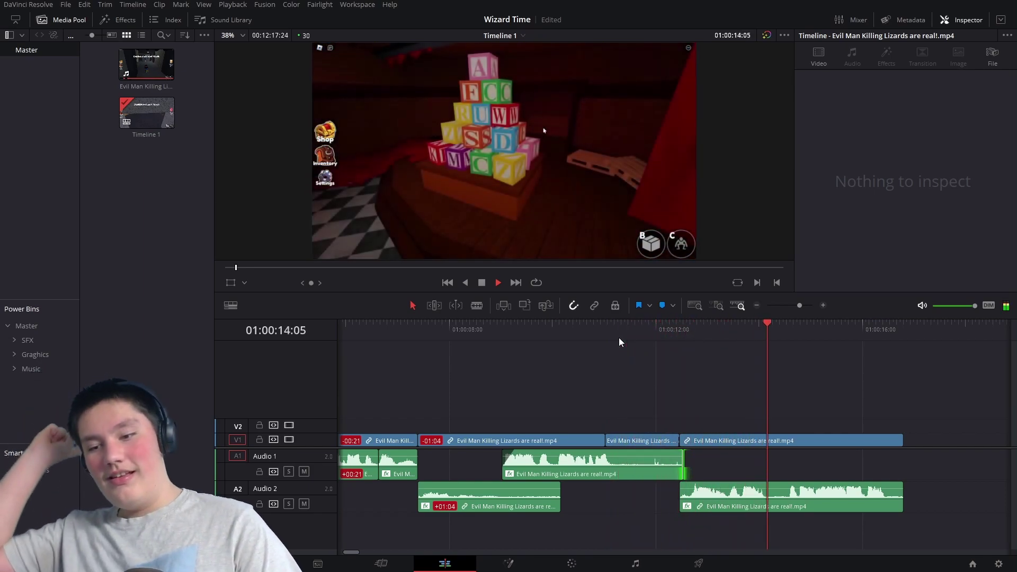
left_click(768, 336)
left_click(781, 506)
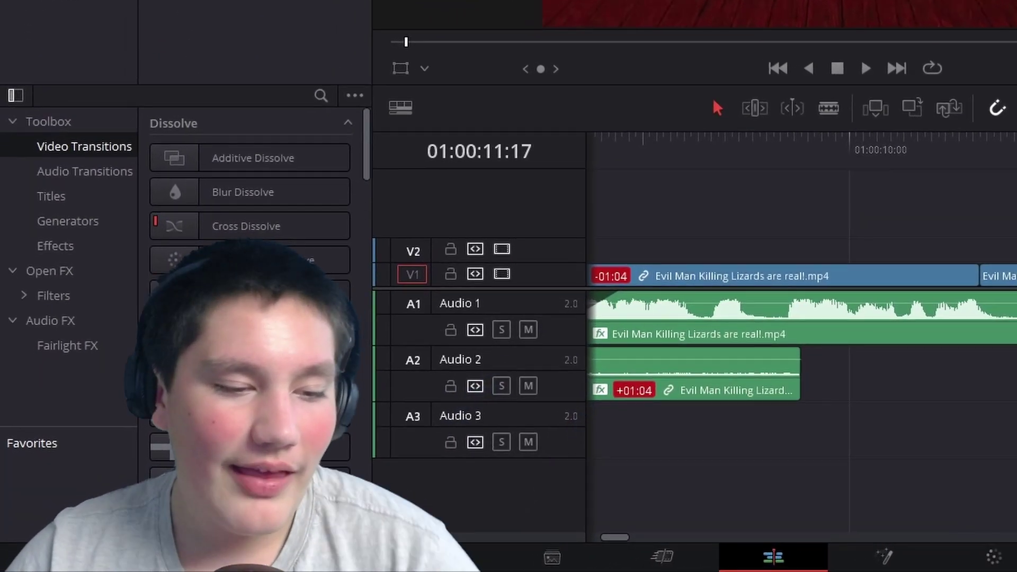
Place the Burn Away transition on the V1 cut and preview it.
scroll(249, 297, "down", 10)
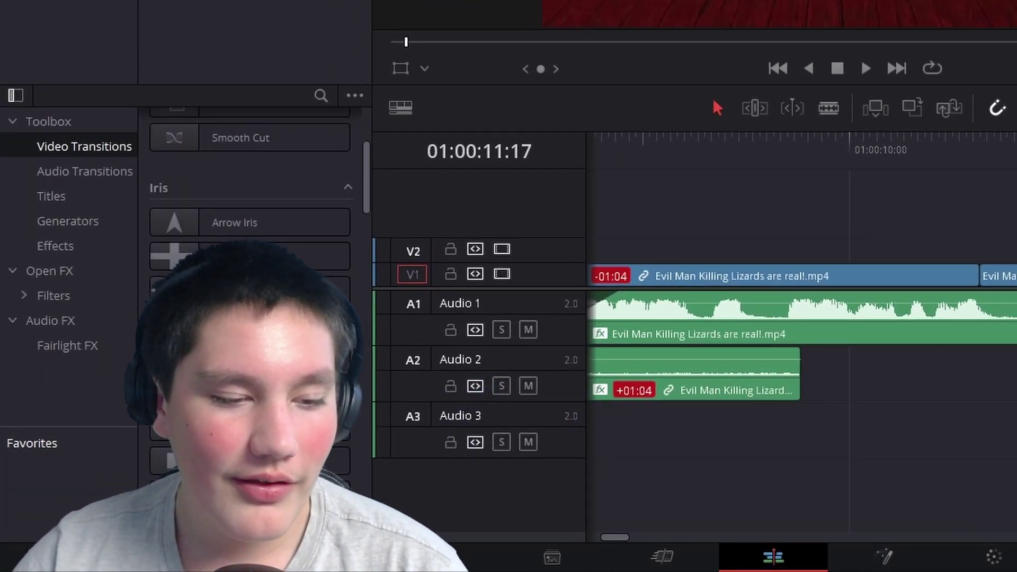
scroll(249, 297, "up", 10)
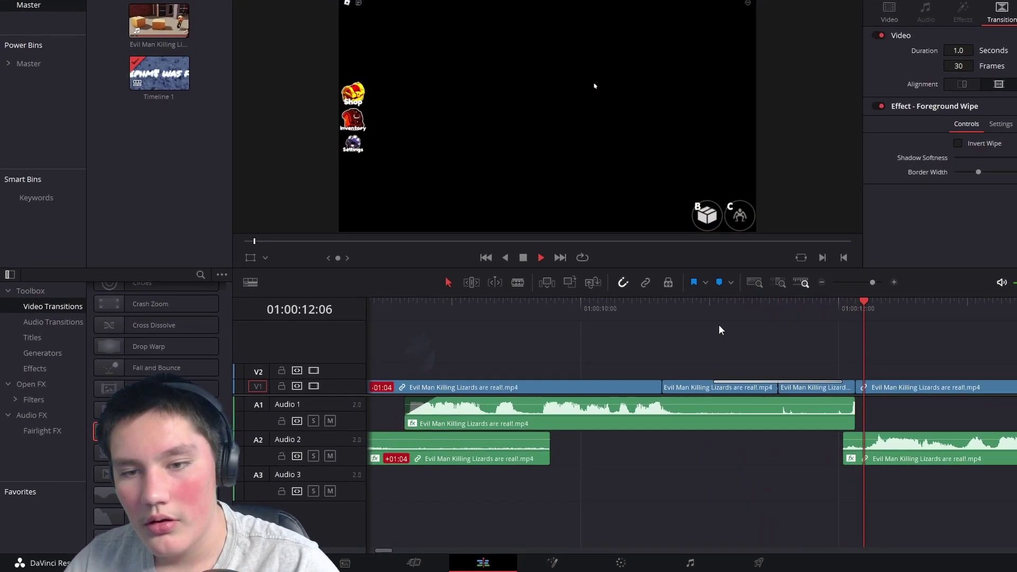
key("space")
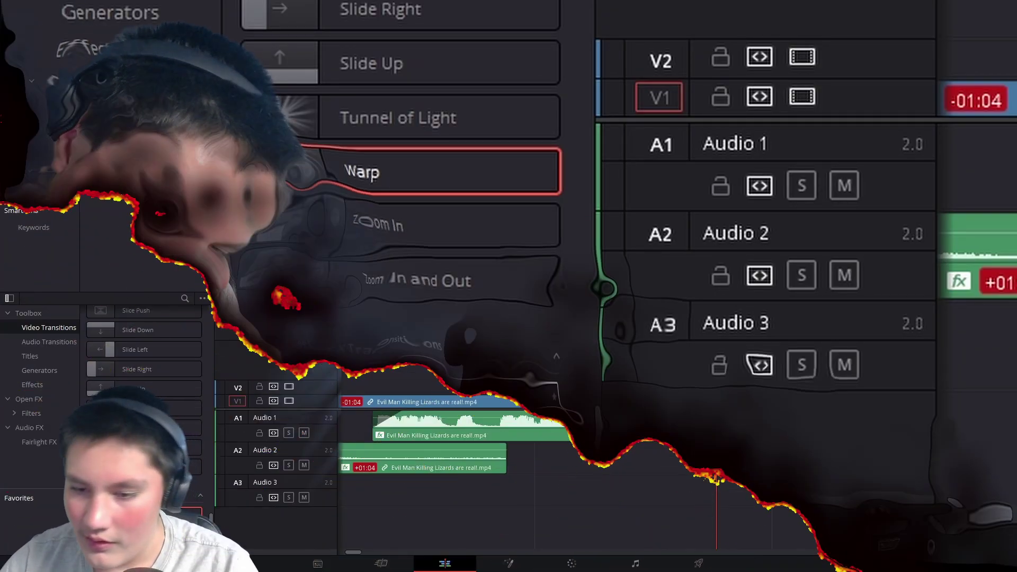
left_click_drag(355, 416, 716, 396)
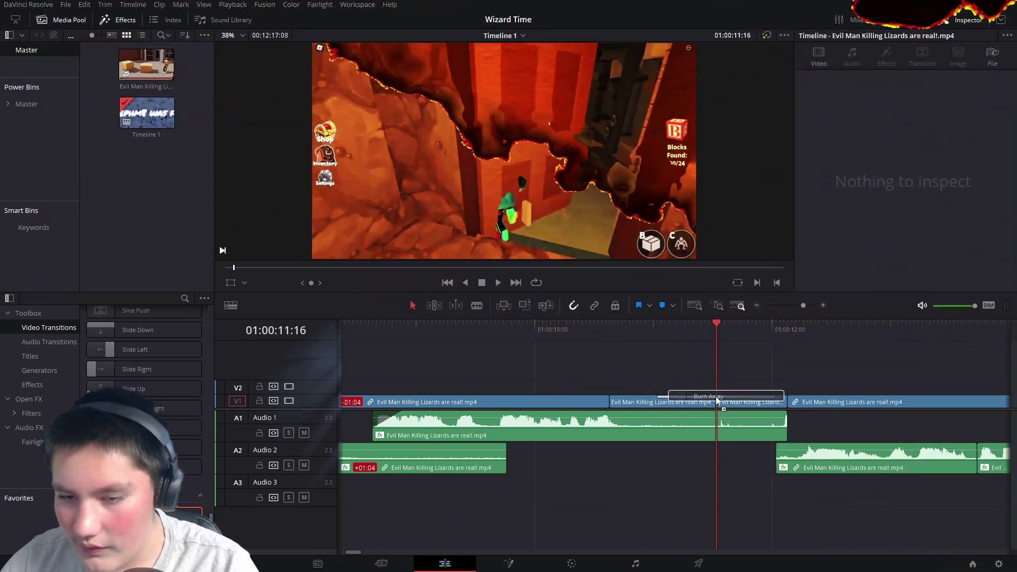
left_click(665, 334)
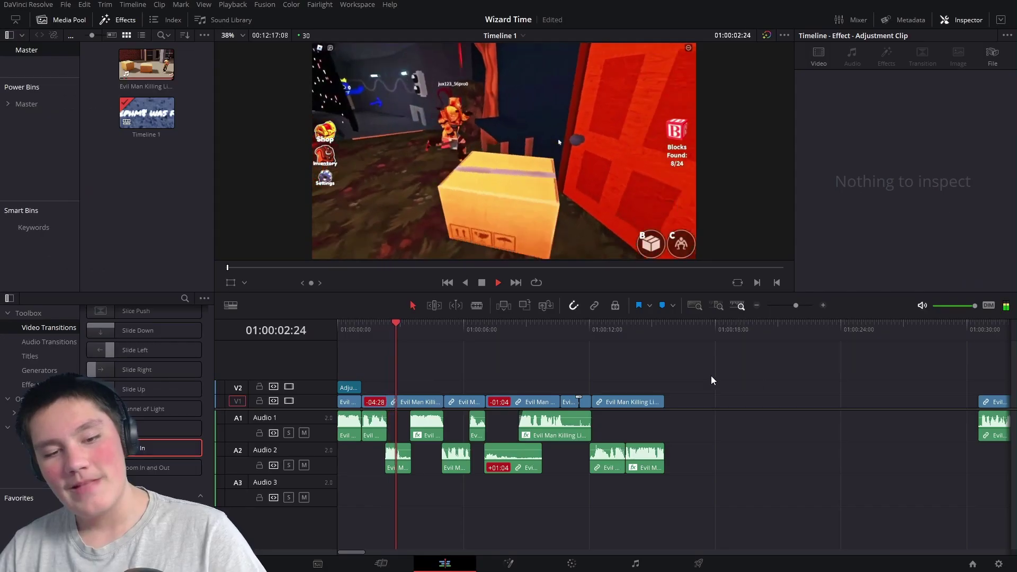
Apply Prism Blur to the adjustment clip, keyframing Blur Strength 1.000 and Position X 0.819.
left_click_drag(395, 337, 392, 323)
key("Home")
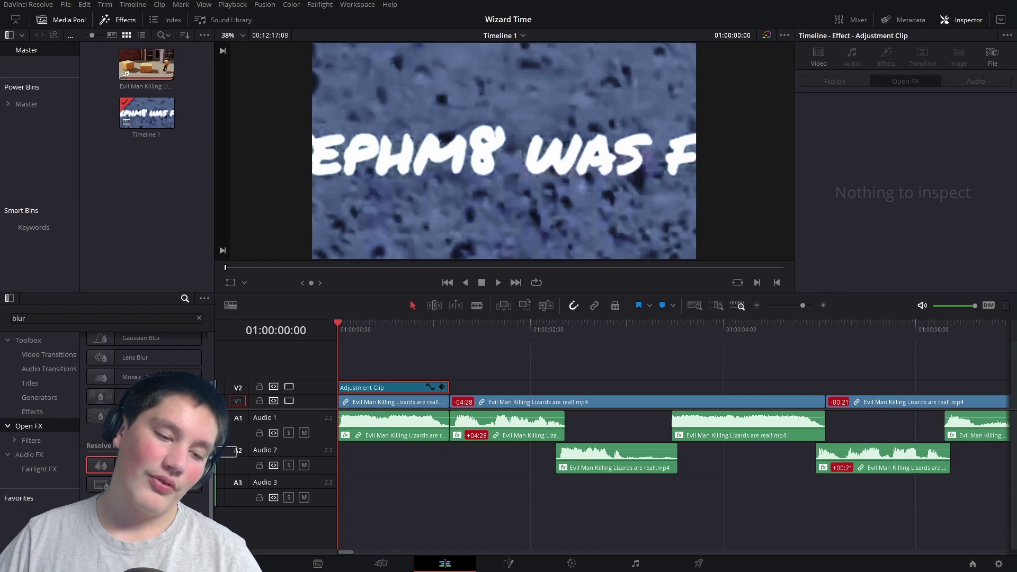
left_click_drag(422, 393, 401, 389)
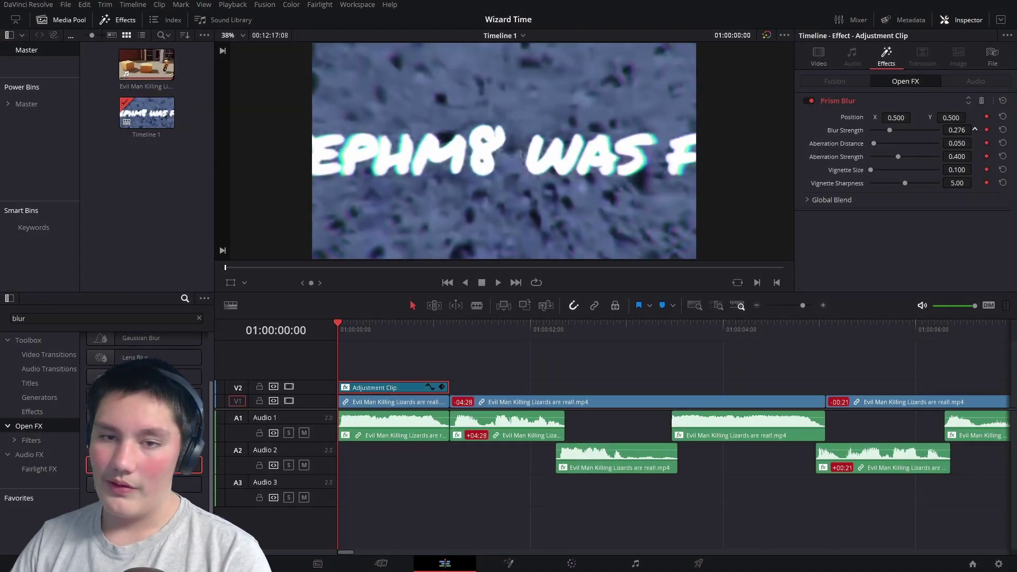
mouse_move(956, 130)
left_mouse_down()
mouse_move(975, 129)
mouse_move(956, 129)
left_mouse_up()
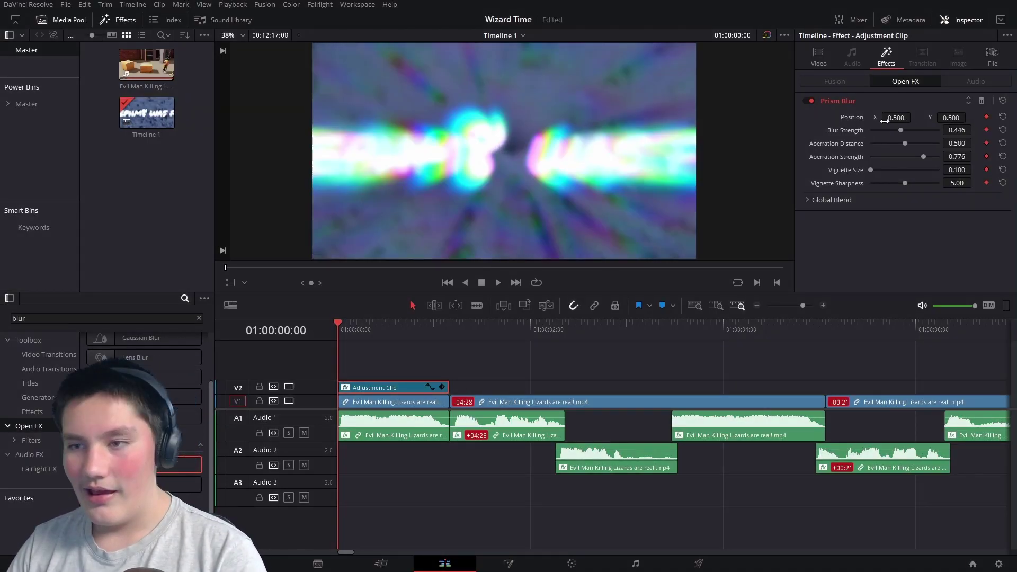
left_click_drag(885, 121, 927, 120)
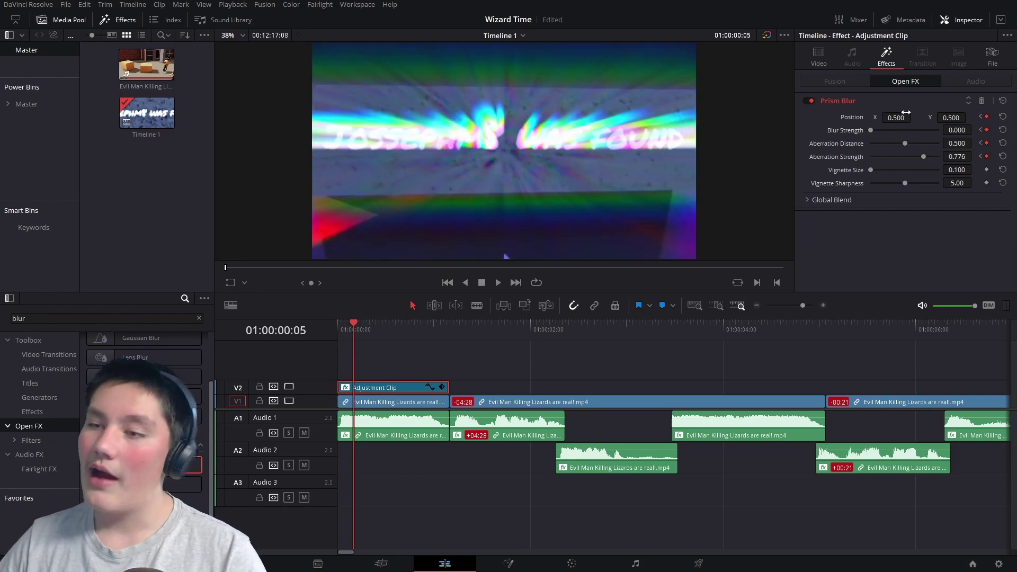
left_click(340, 325)
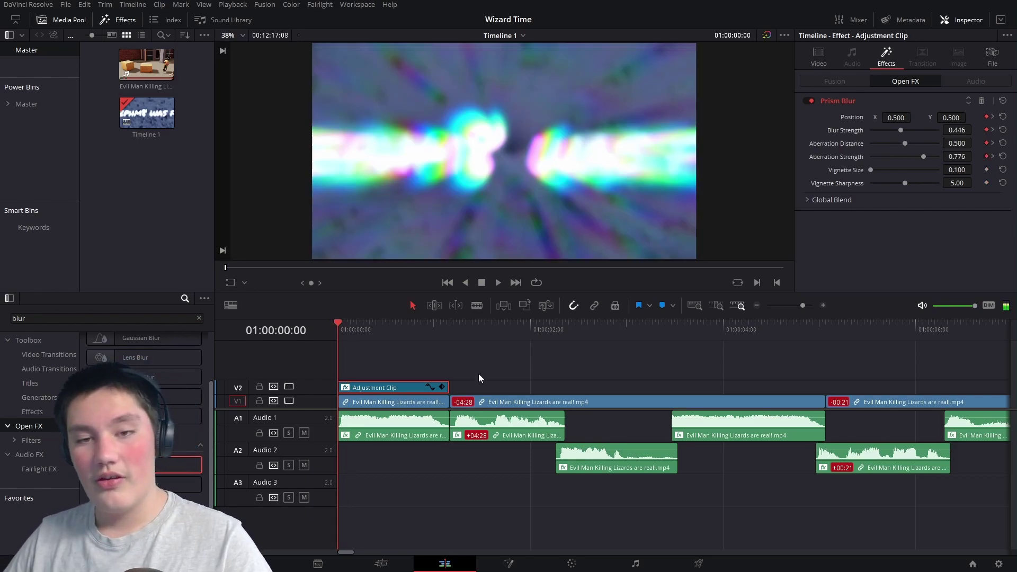
key("space")
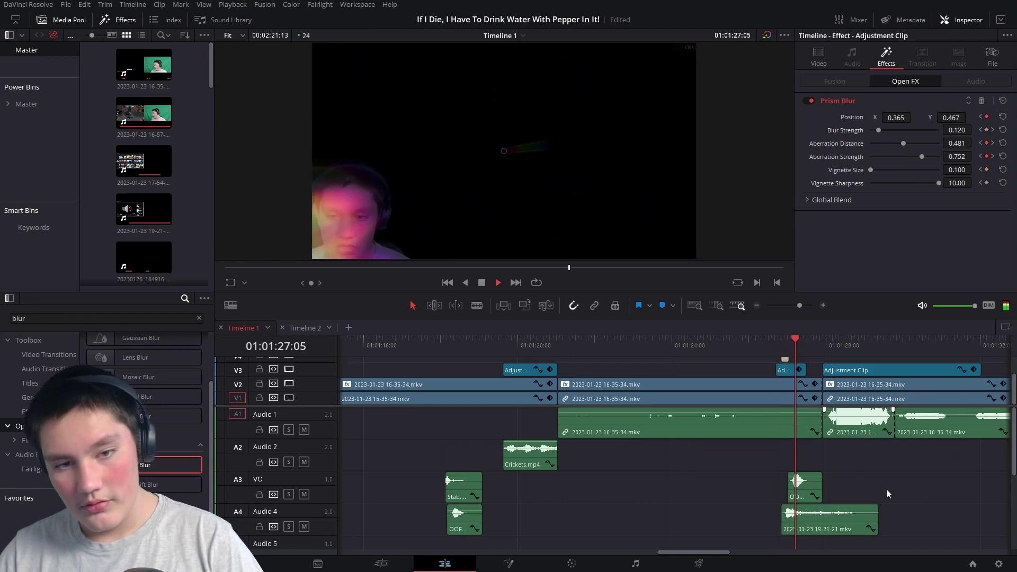
key("space")
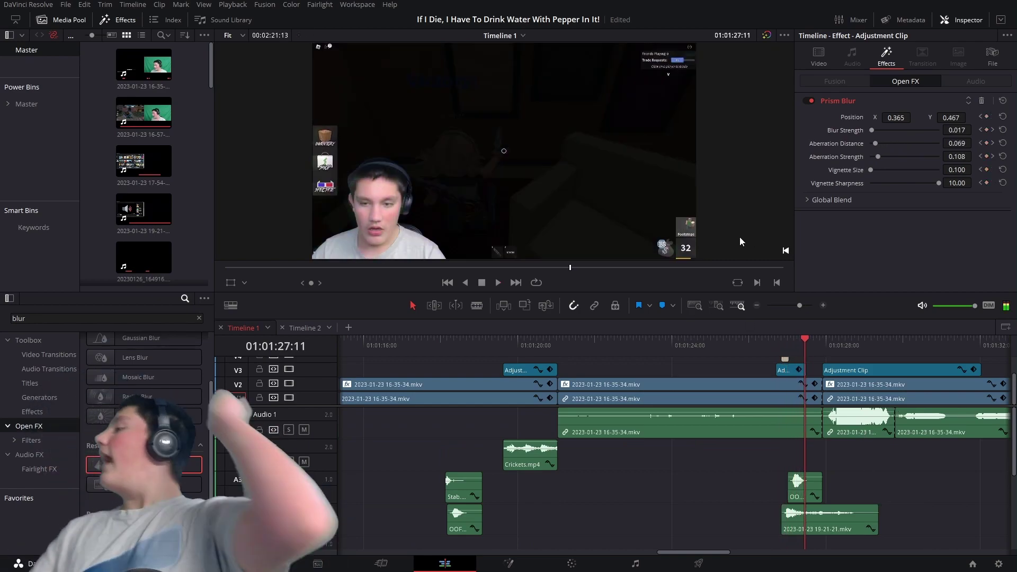
left_click(783, 339)
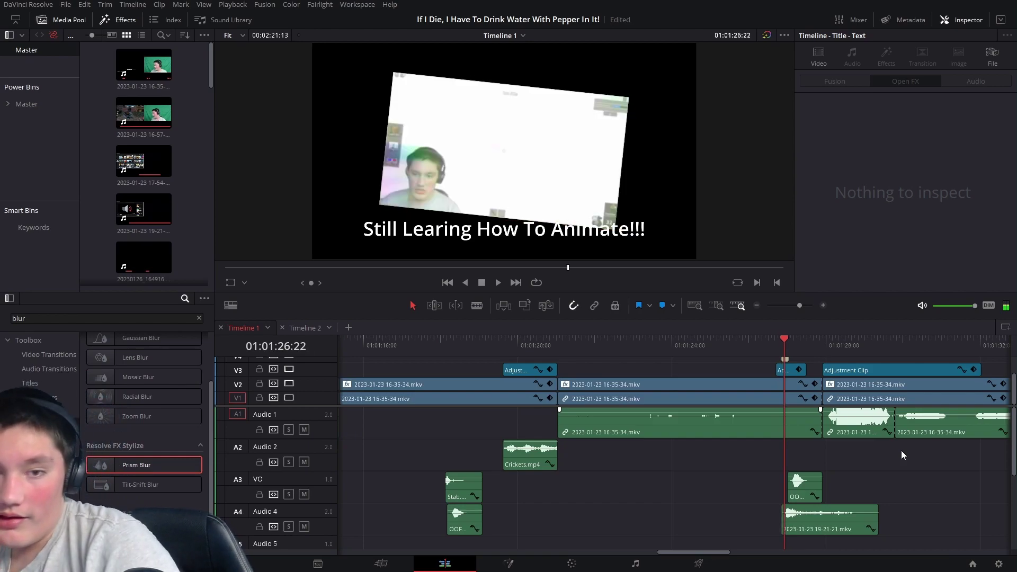
key("Right")
key("Right")
key("Right")
key("Right")
key("Right")
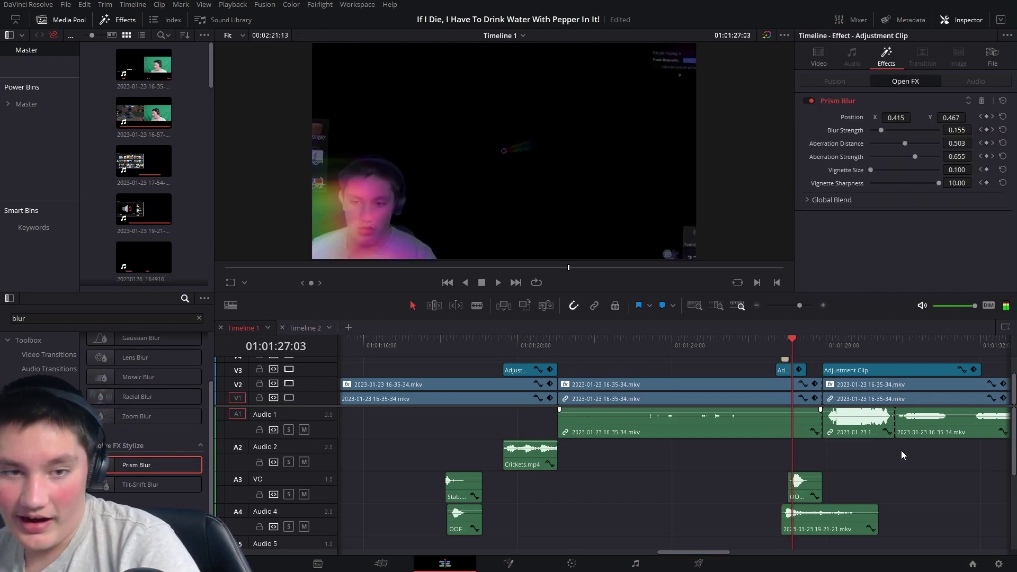
key("space")
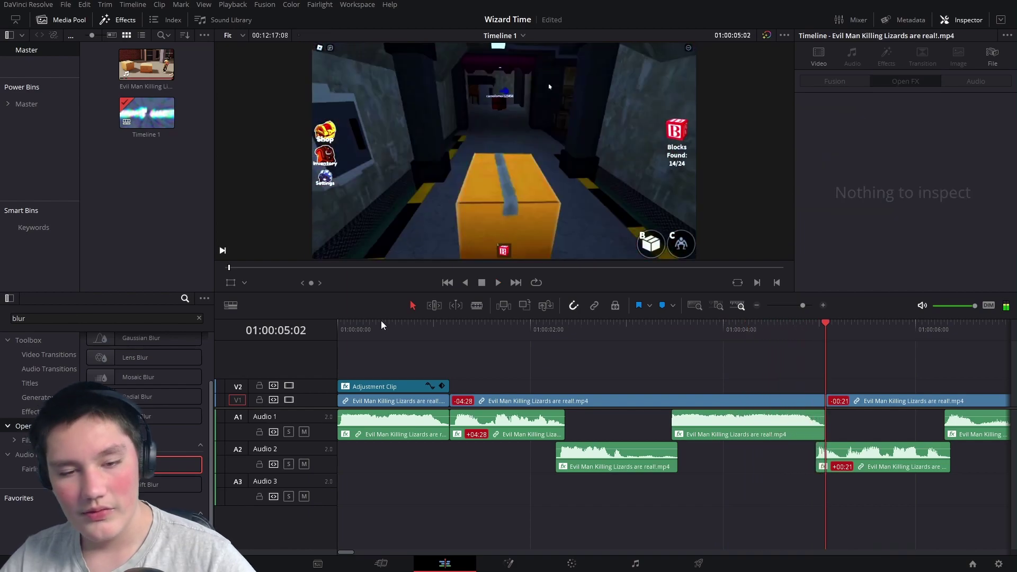
Play the blurred intro and stop about four seconds in.
key("Home")
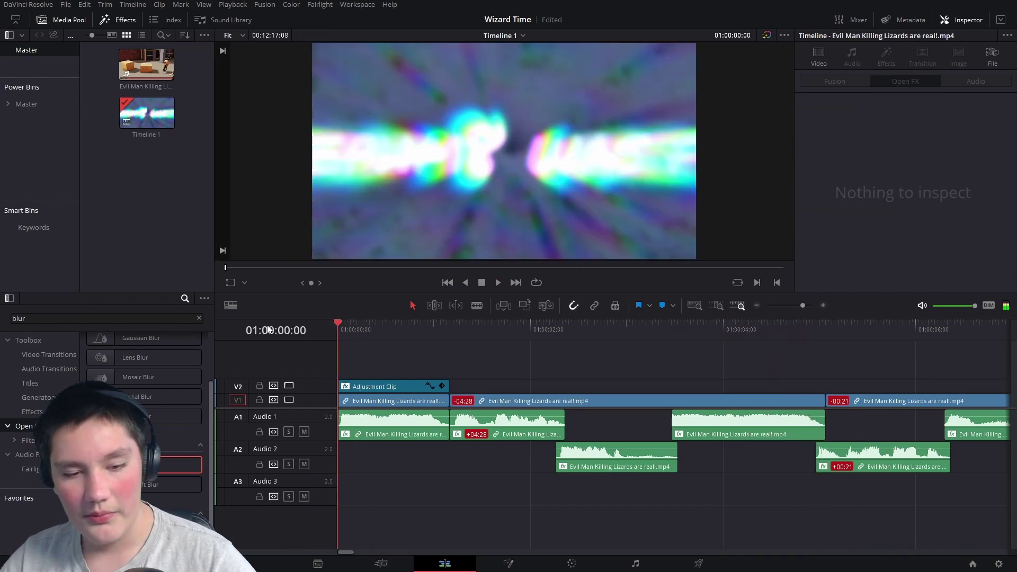
key("space")
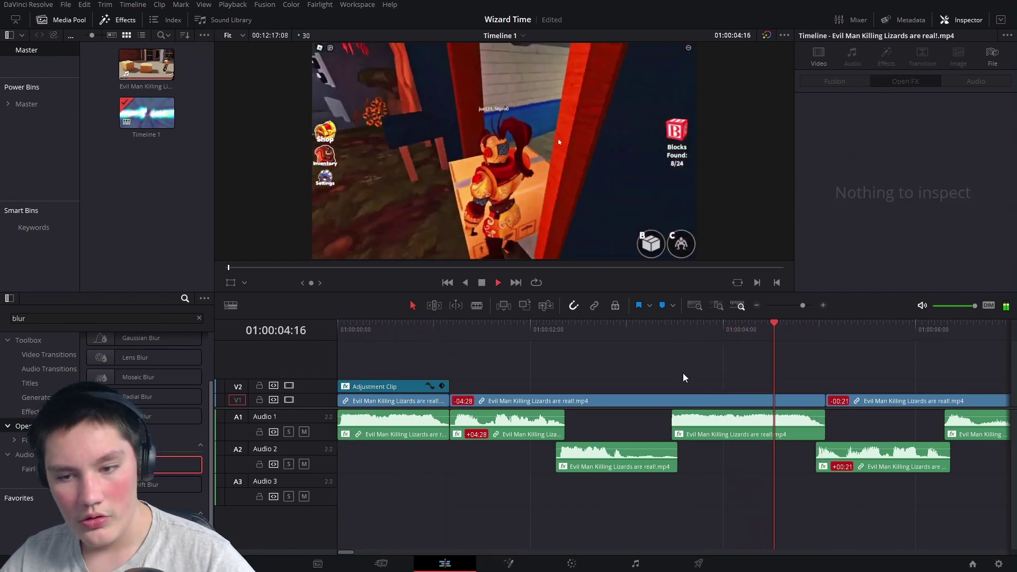
key("space")
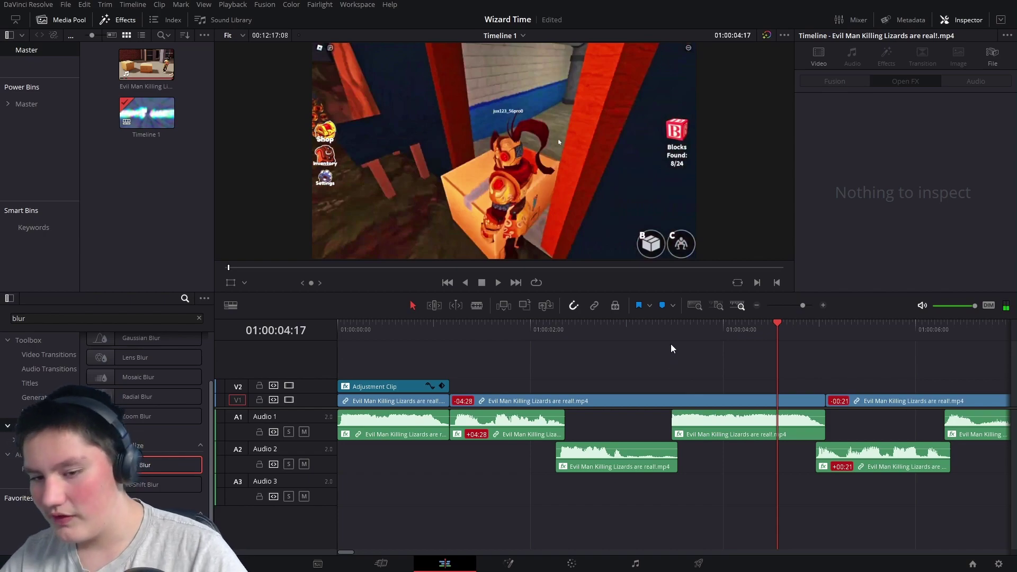
left_click(677, 323)
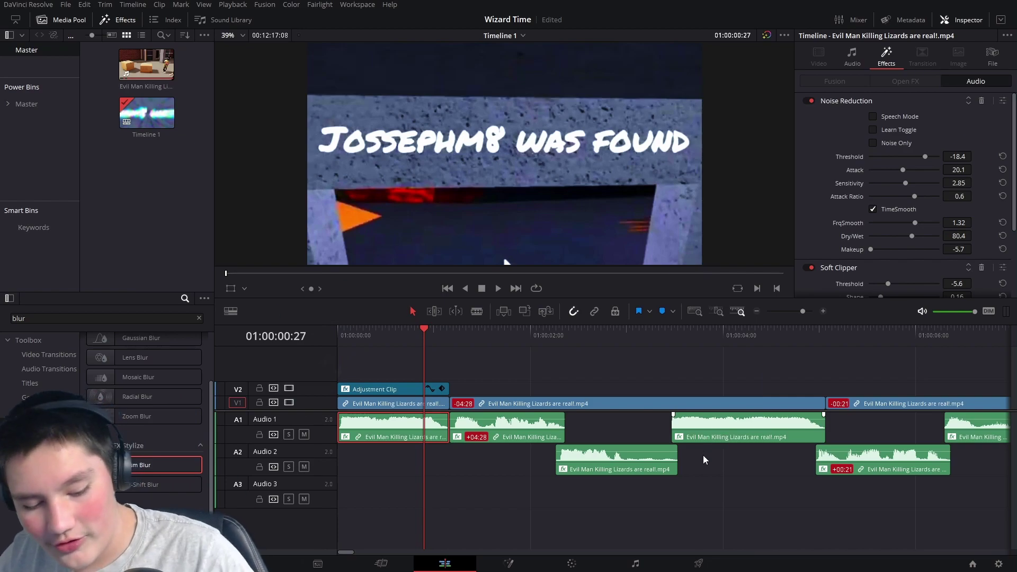
Move the Audio 1 clip to 01:00:03:23, nudge it 10 frames earlier, and review.
key("ctrl+c")
left_click(733, 434)
key("Delete")
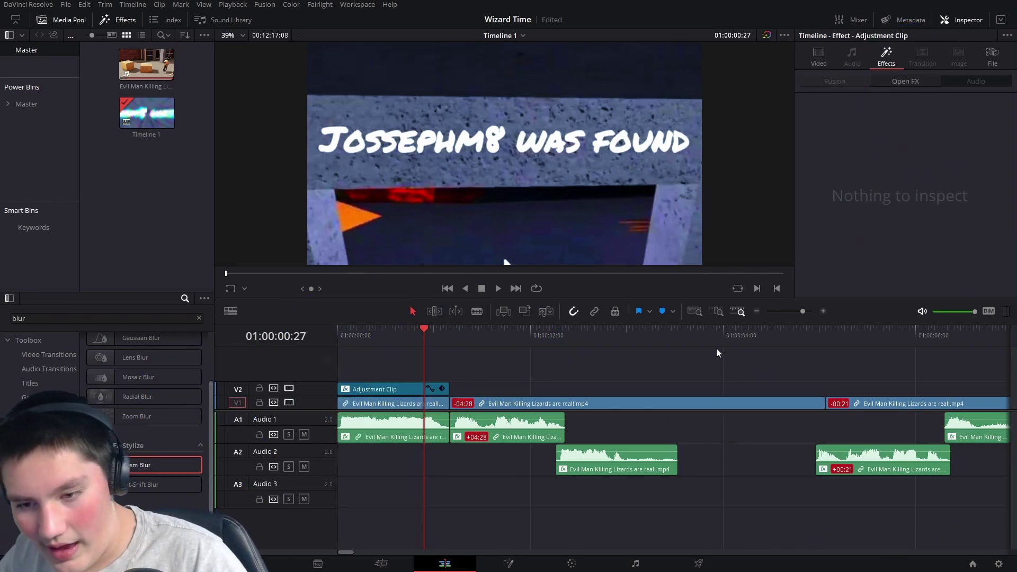
left_click(702, 347)
key("ctrl+v")
left_click_drag(746, 429, 714, 429)
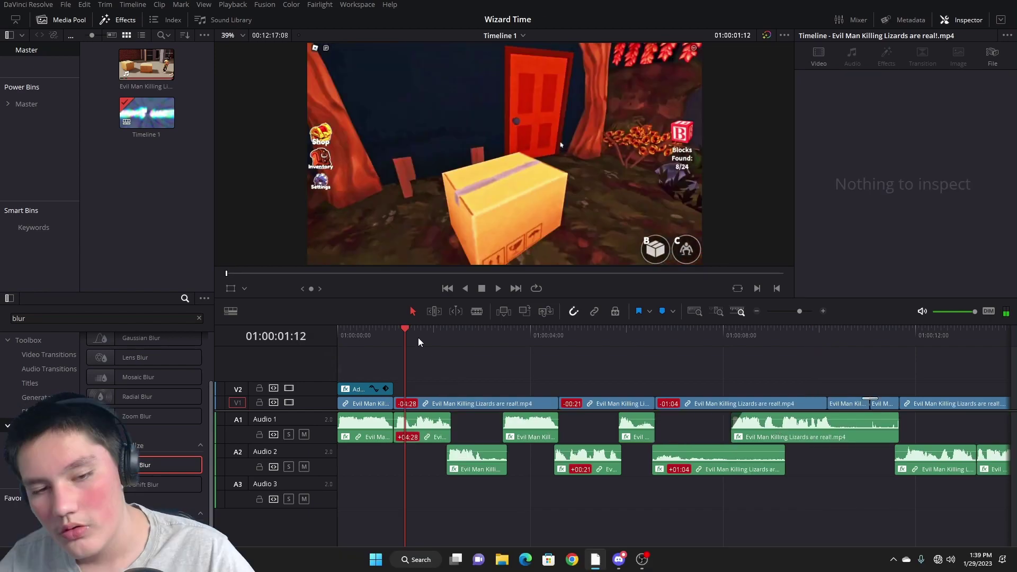
left_click_drag(418, 338, 340, 338)
key("space")
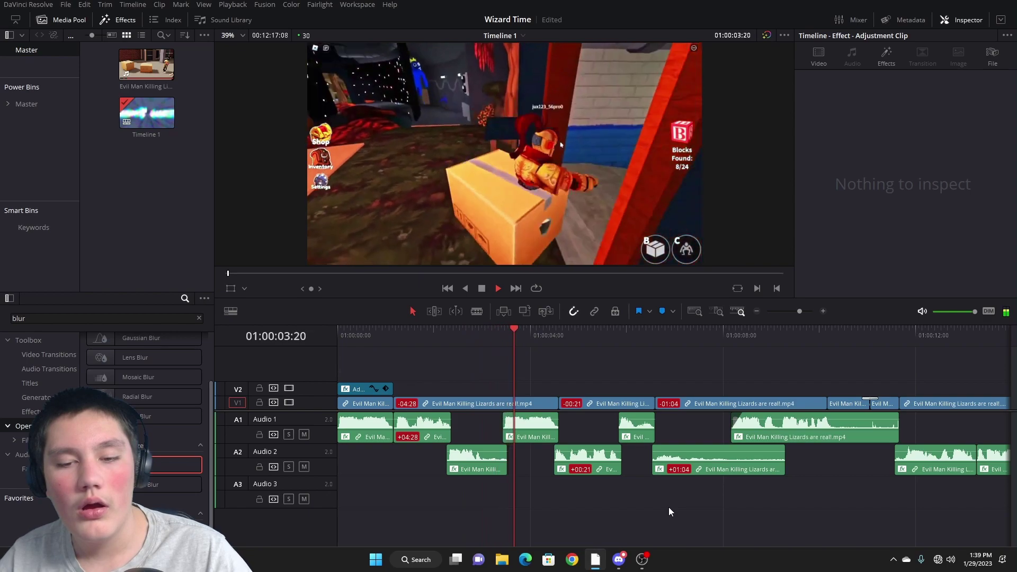
key("space")
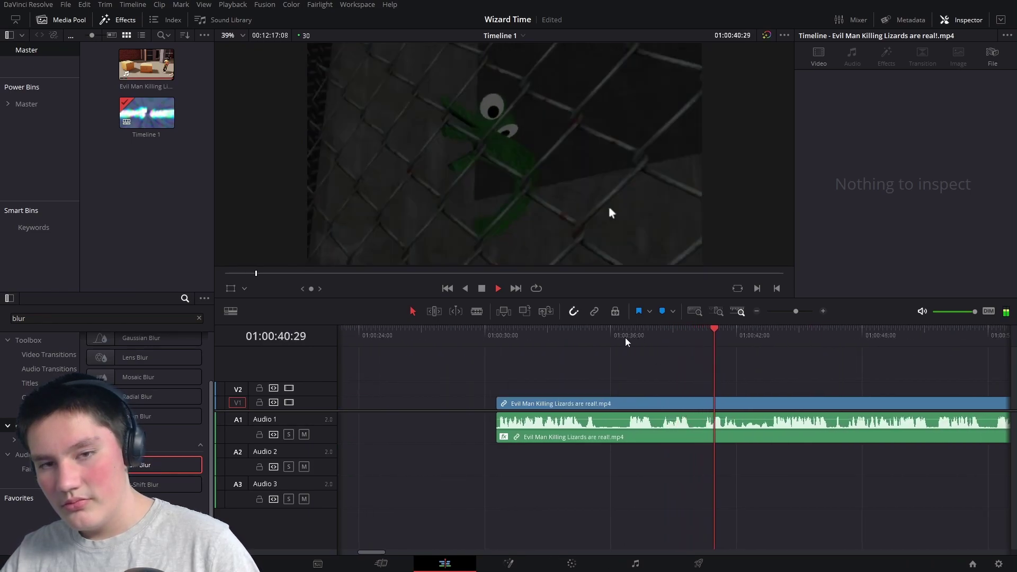
Split at 01:00:36:25 and ripple-delete the footage before the fence shot.
key("space")
left_click_drag(626, 339, 629, 339)
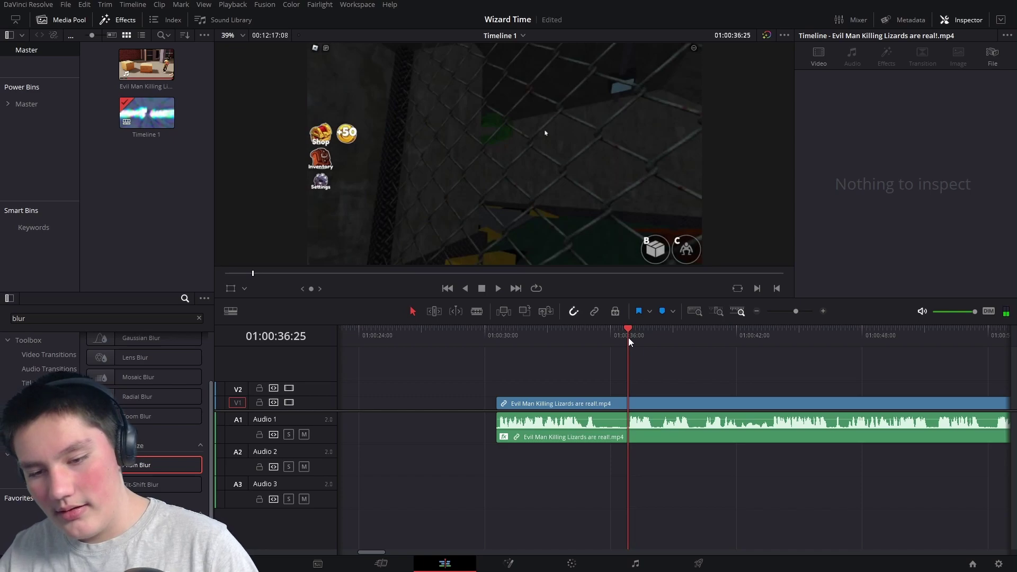
key("ctrl+b")
left_click(604, 406)
key("Delete")
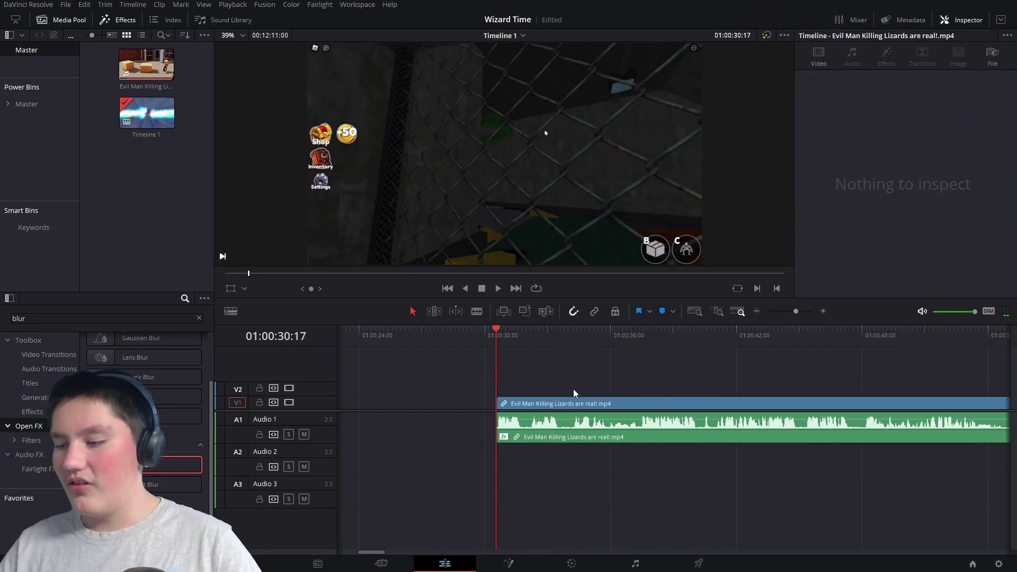
Cut away the unwanted Audio 1 piece, shift the clip 2:15, and trim its video start to match.
left_click(516, 435)
key("space")
key("Left")
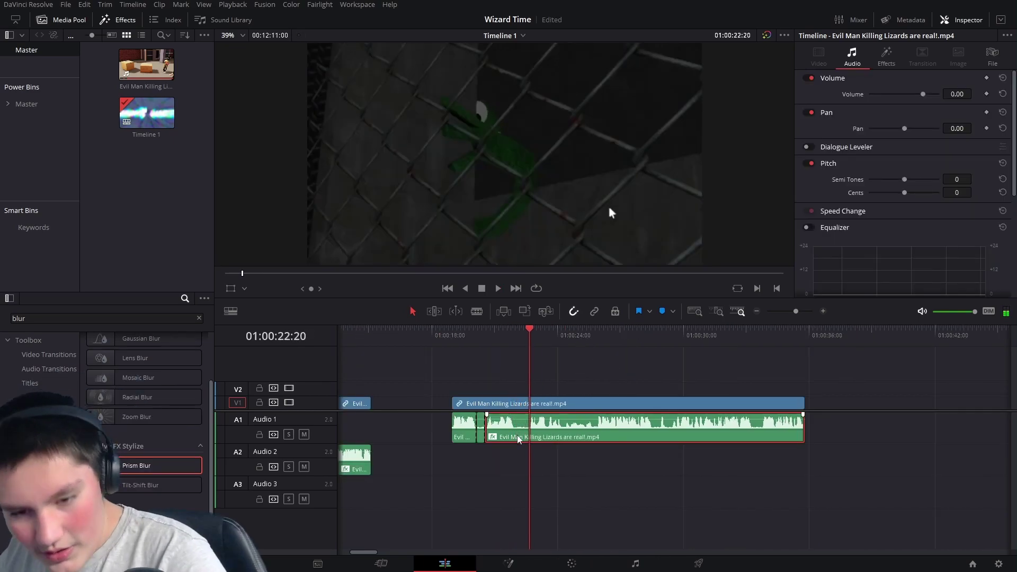
key("ctrl+b")
key("BackSpace")
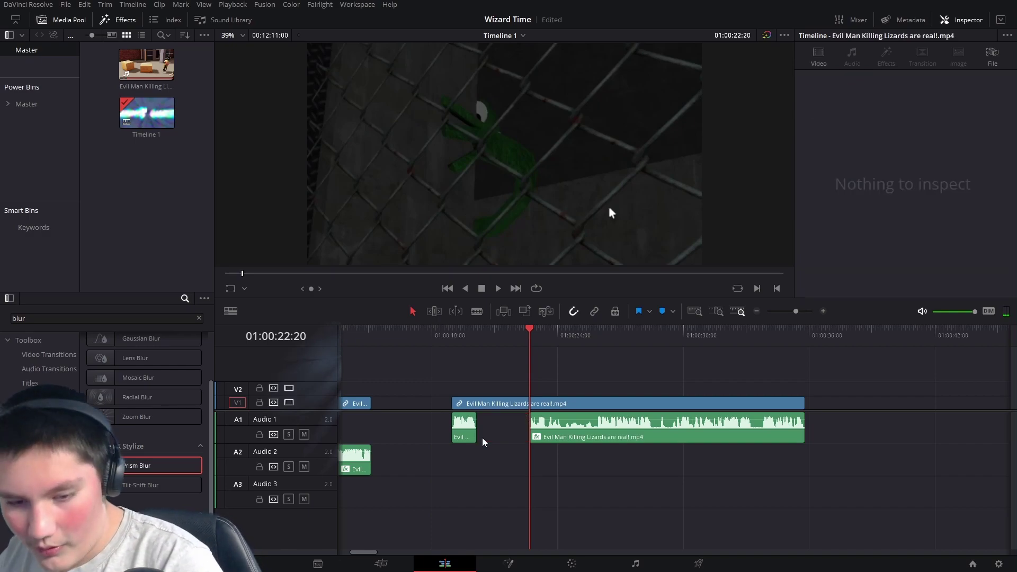
left_click_drag(470, 435, 522, 434)
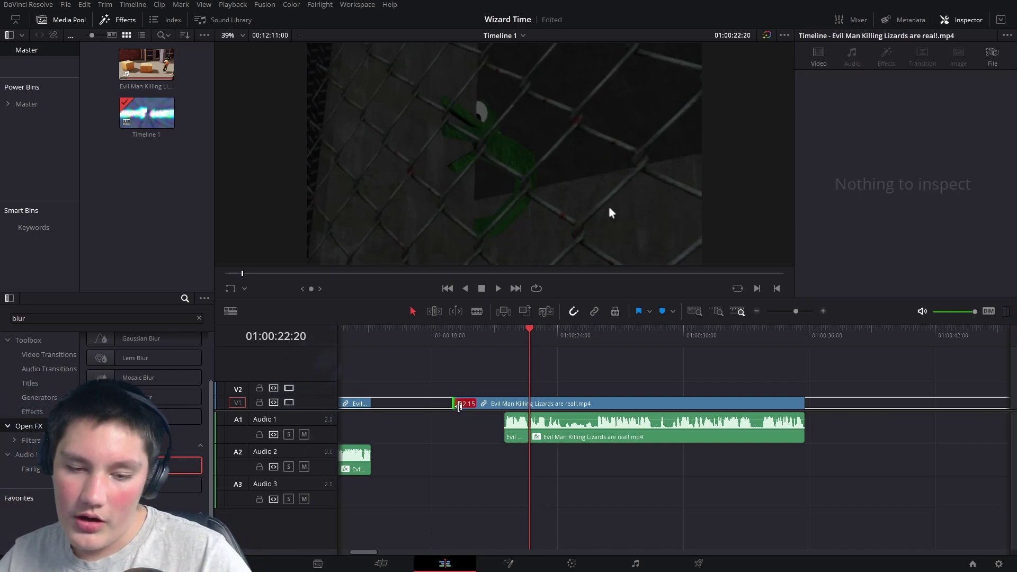
left_click_drag(455, 402, 504, 403)
left_click(504, 339)
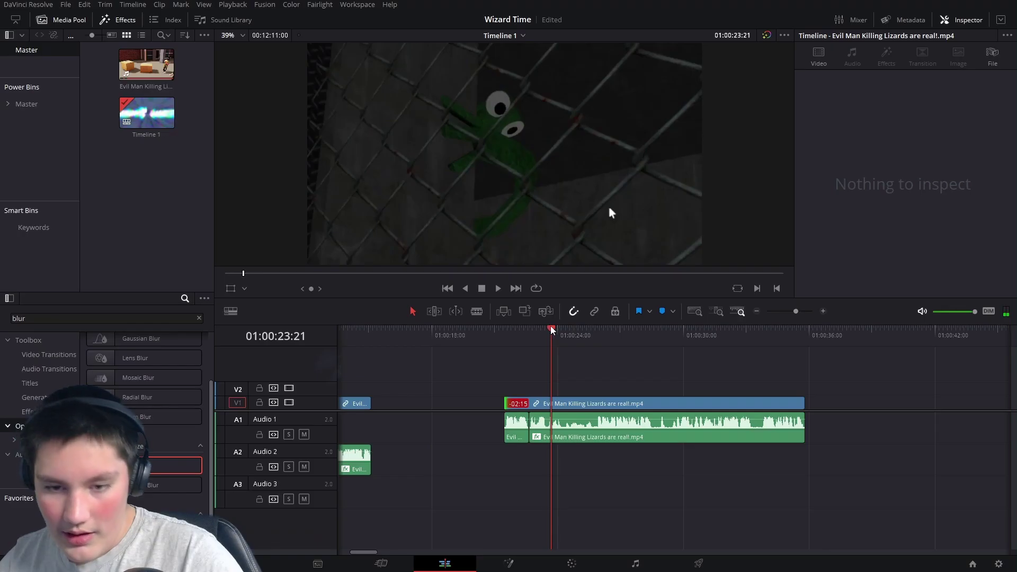
left_click_drag(551, 326, 556, 334)
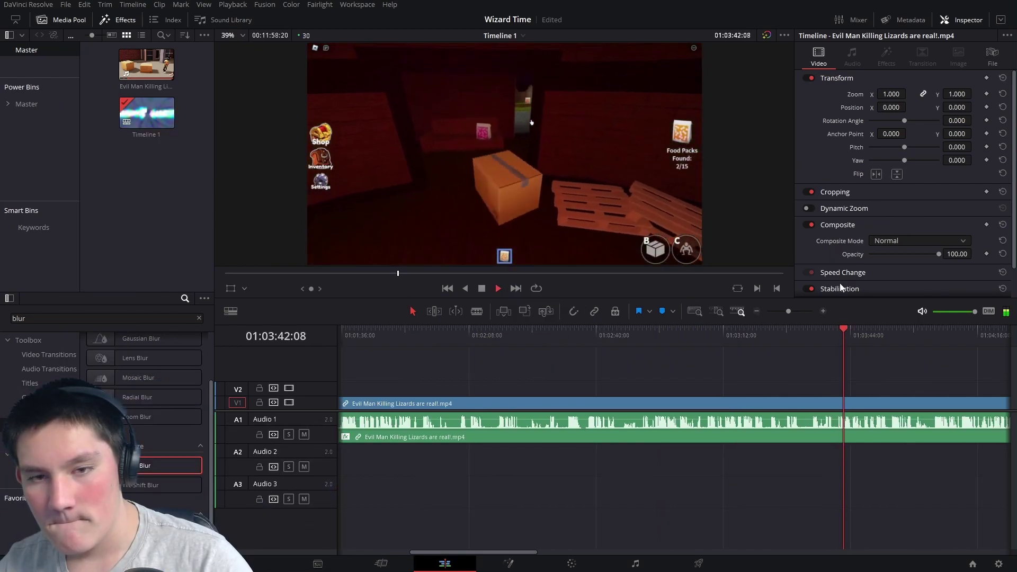
key("space")
left_click_drag(789, 311, 800, 313)
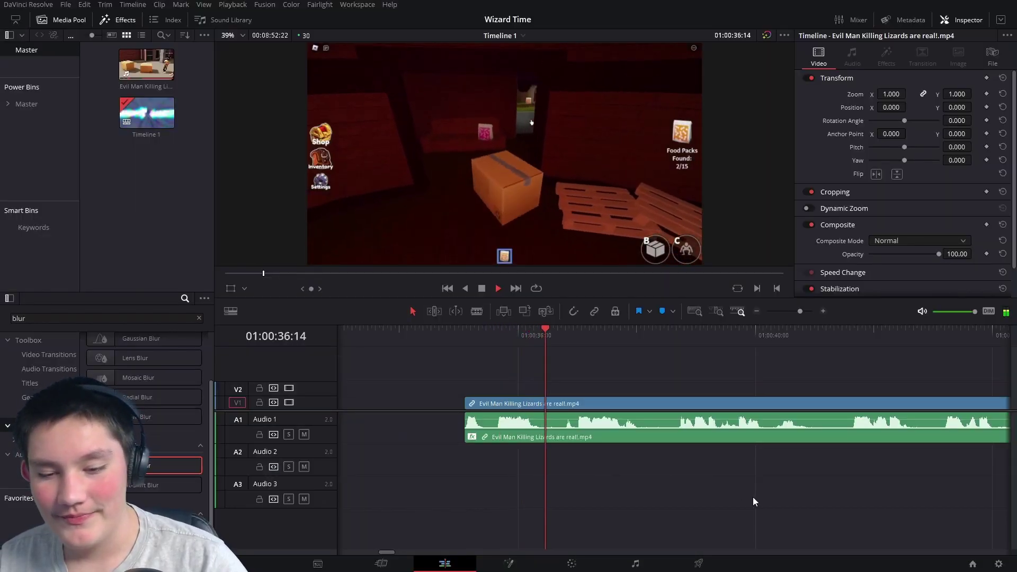
scroll(755, 501, "right", 3)
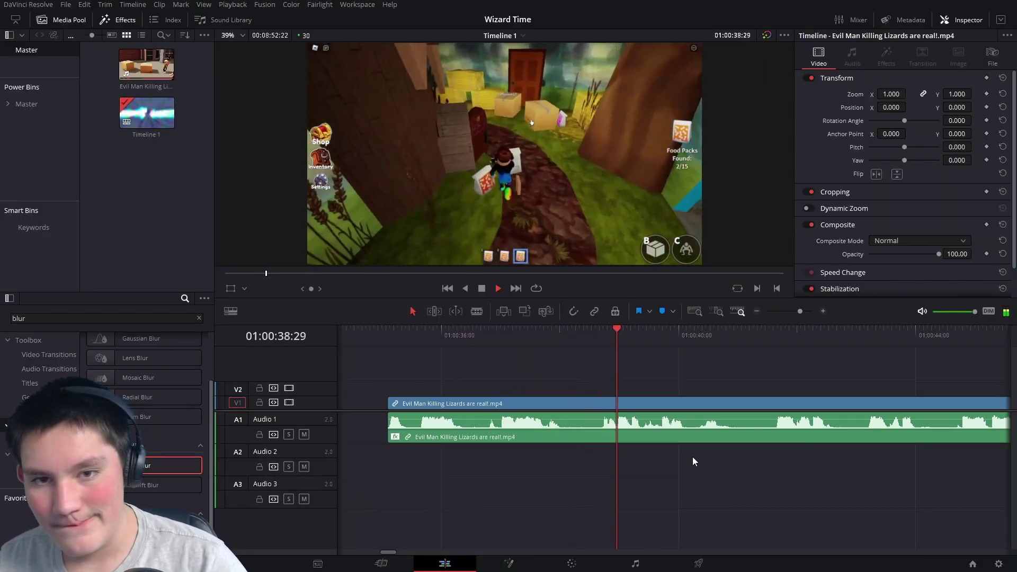
Split the clip at 01:00:38:01 and move the selected clip earlier.
left_click_drag(675, 332, 554, 332)
left_click(561, 339)
key("Right")
key("ctrl+b")
scroll(637, 531, "left", 1)
scroll(637, 530, "left", 7)
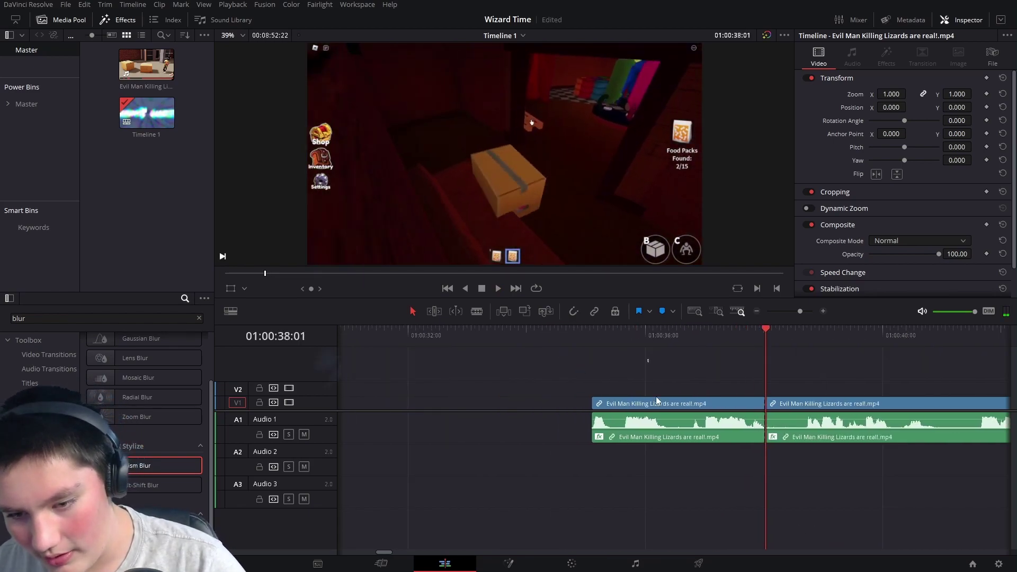
left_click_drag(676, 431, 526, 428)
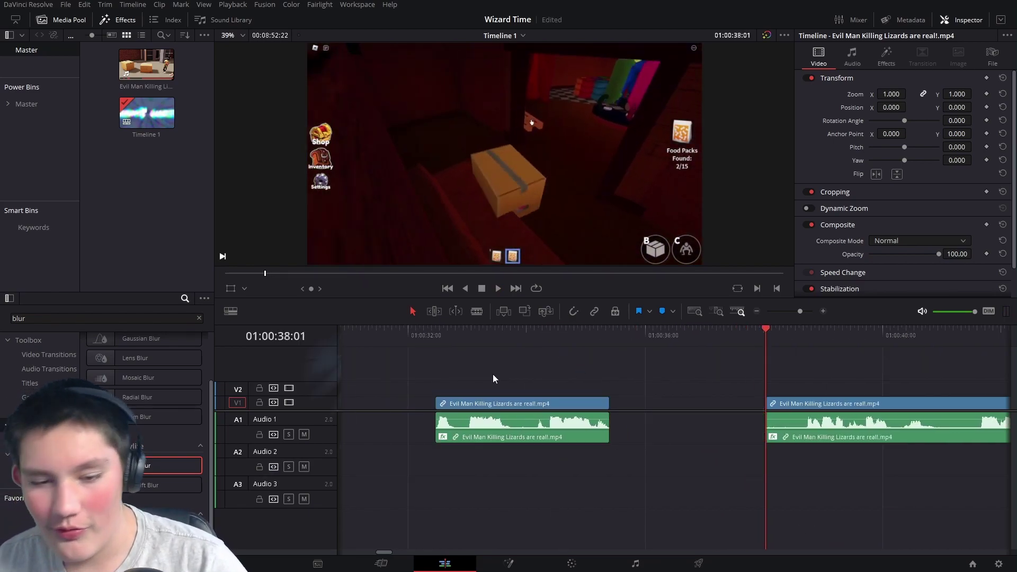
Split the short clip's audio at 01:00:32:23 and further cut points, removing an unwanted piece.
left_click(453, 338)
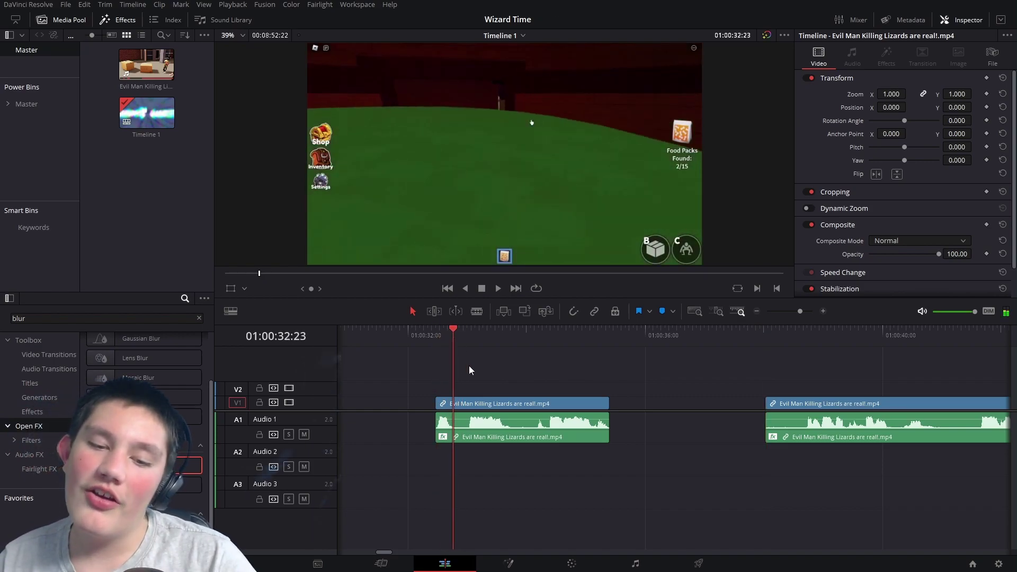
left_click(494, 438)
key("ctrl+b")
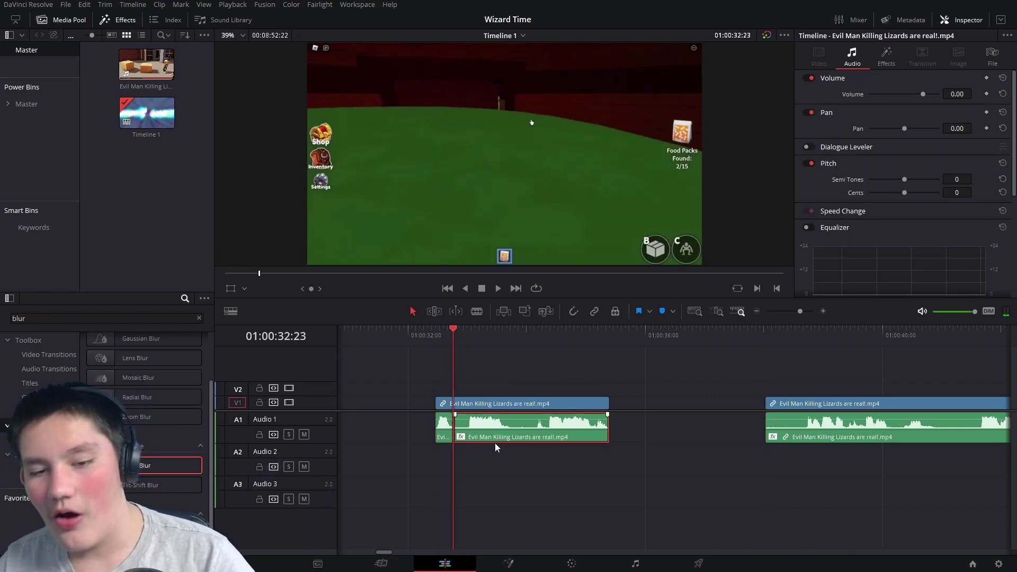
key("space")
key("space")
key("Left")
key("Left")
key("shift+[")
key("space")
key("space")
key("ctrl+b")
key("space")
key("space")
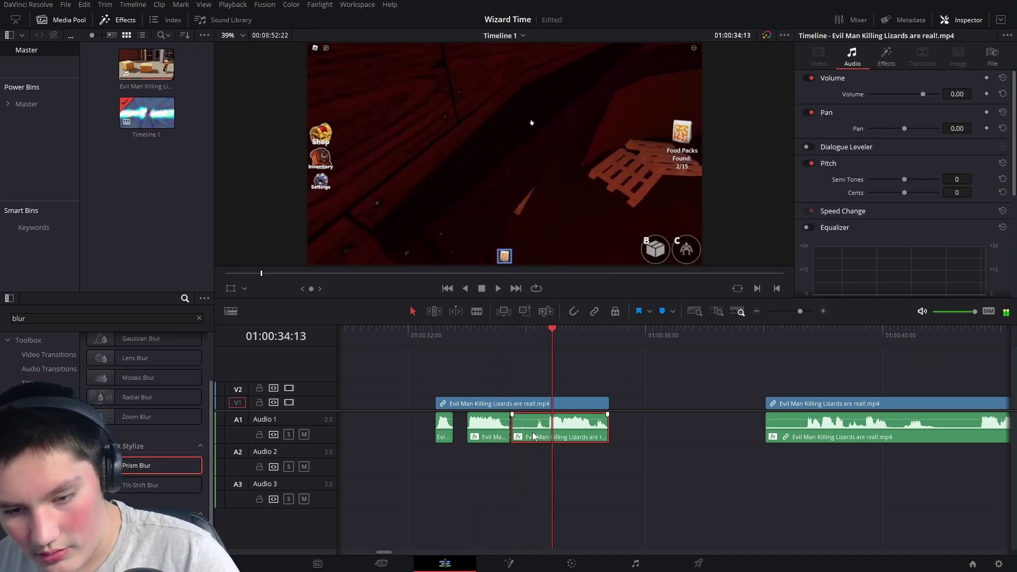
key("Left")
key("Left")
key("Left")
key("Left")
key("Left")
key("Left")
key("Left")
key("Left")
key("Delete")
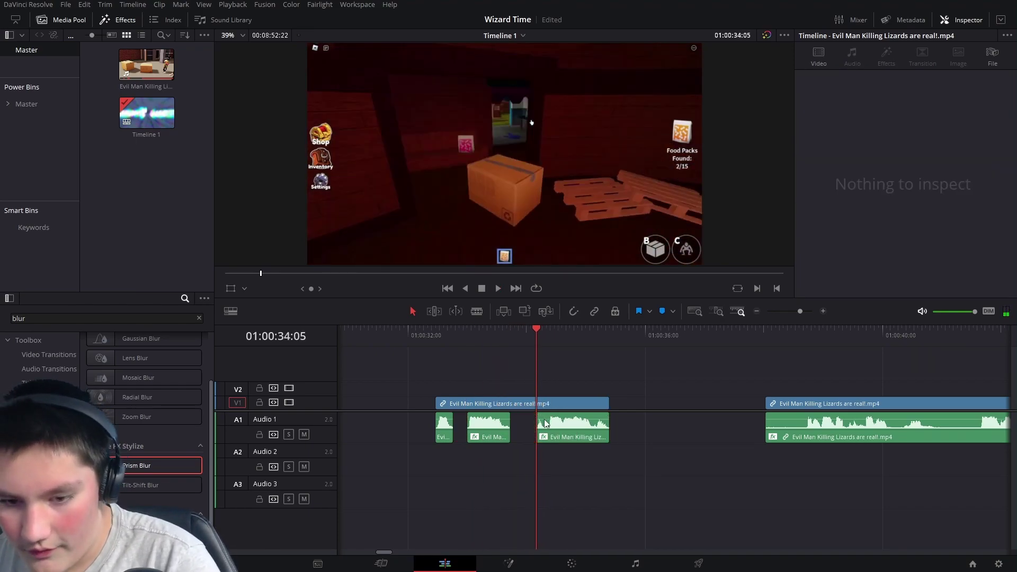
key("space")
key("space")
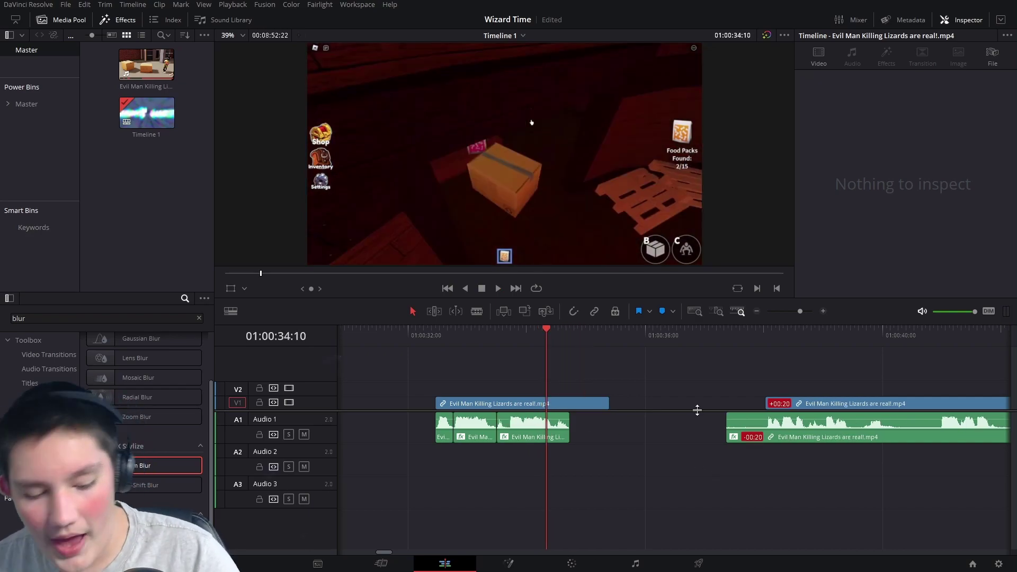
key("ctrl+z")
key("ctrl+z")
Shift the audio pieces later and trim the video's start to line up with them.
left_click_drag(483, 442, 507, 438)
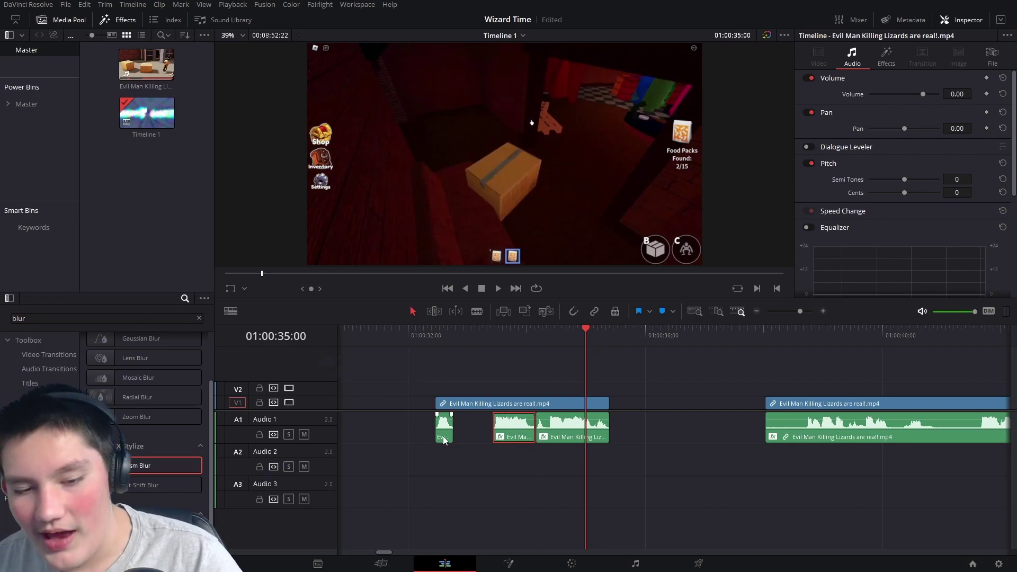
left_click_drag(443, 440, 483, 438)
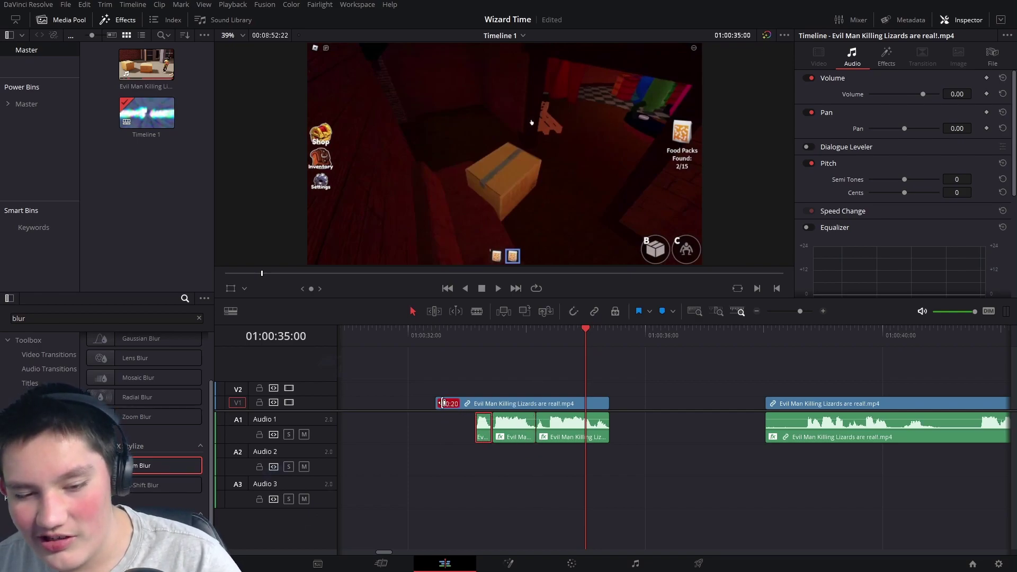
left_click_drag(443, 404, 475, 404)
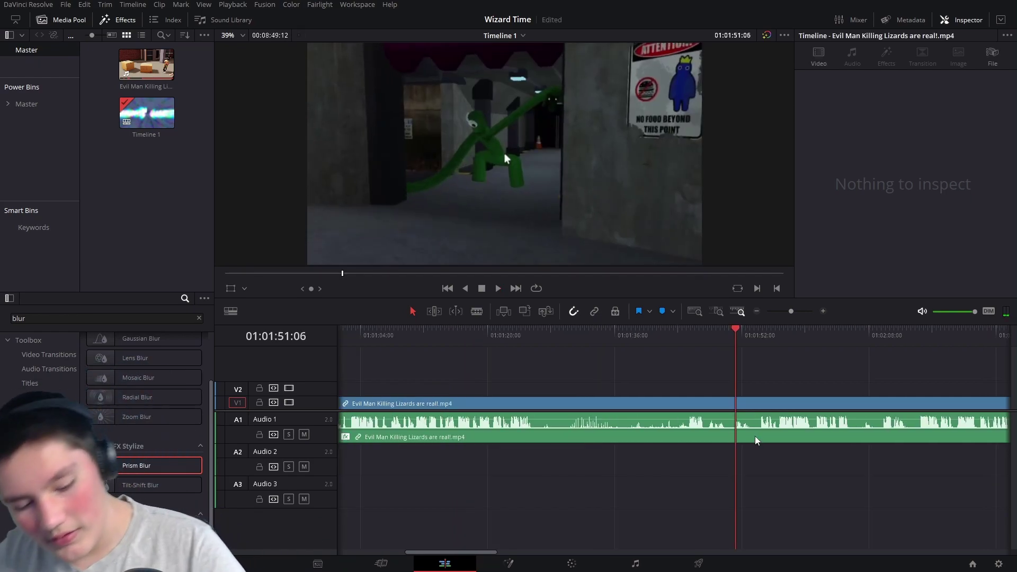
Ripple-delete the leftover V1/A1 clip, then split the gameplay clip at 01:00:36:20.
left_click_drag(670, 358, 609, 535)
key("BackSpace")
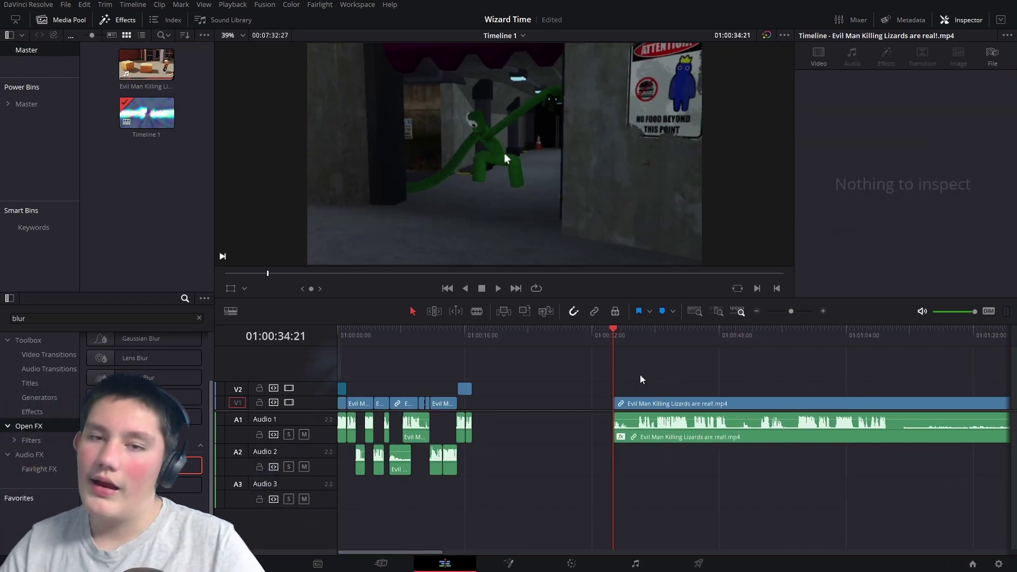
left_click(628, 373)
key("ctrl+b")
left_click(622, 432)
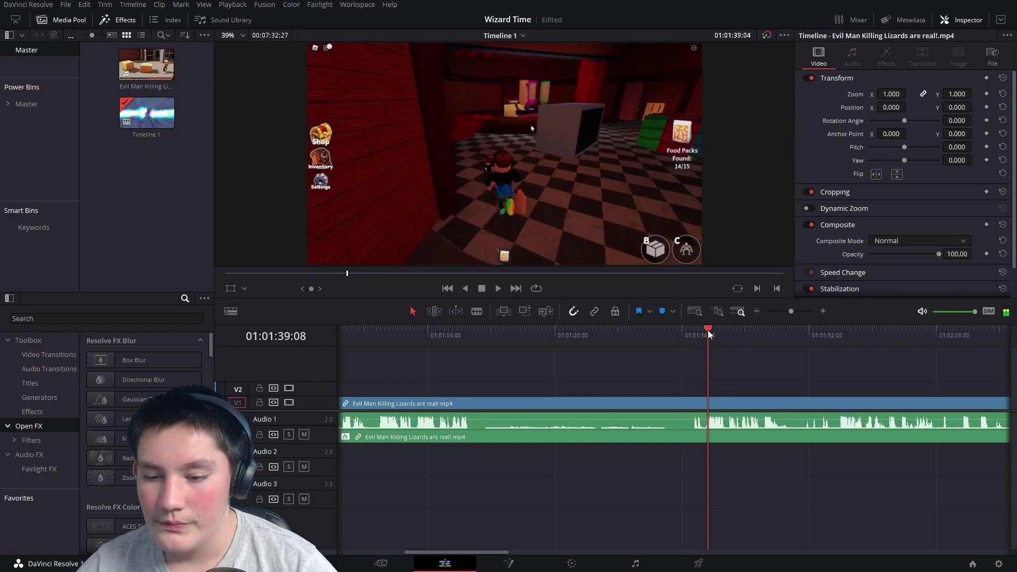
Ripple-delete the short V2 clip and its audio near 01:00:18, parking the playhead at 01:00:34:19.
left_click_drag(708, 329, 704, 329)
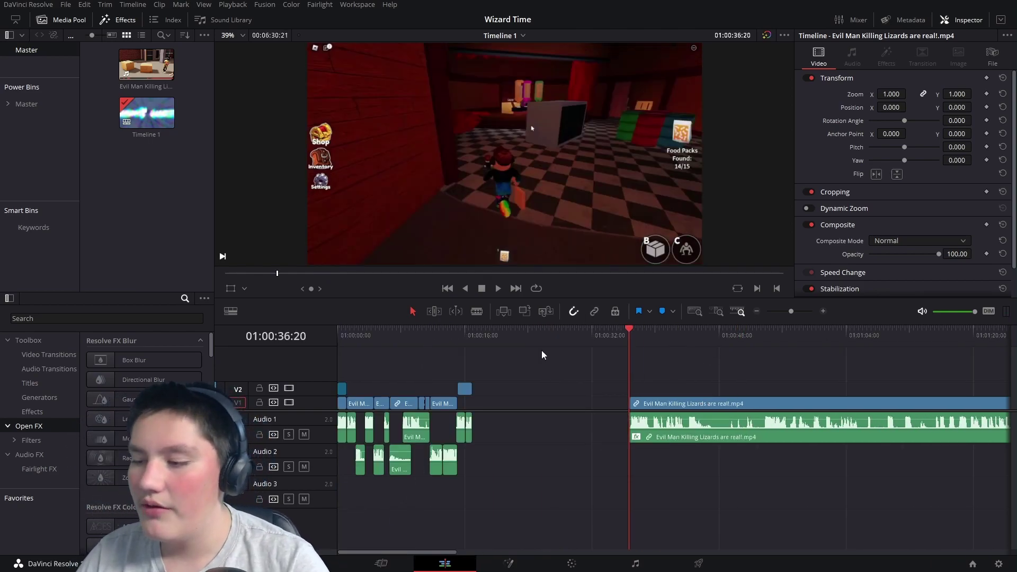
left_click_drag(466, 438, 467, 437)
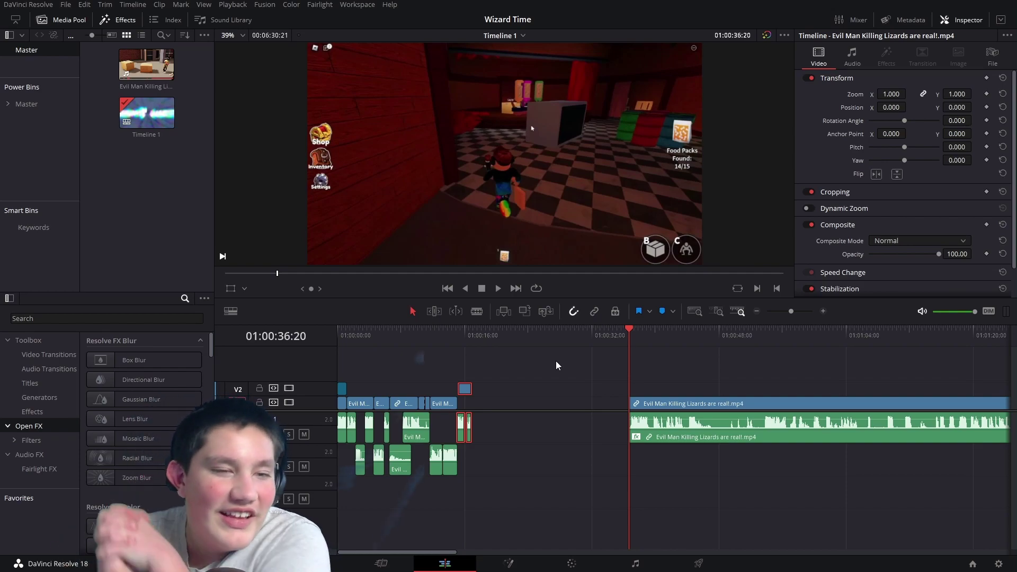
key("Delete")
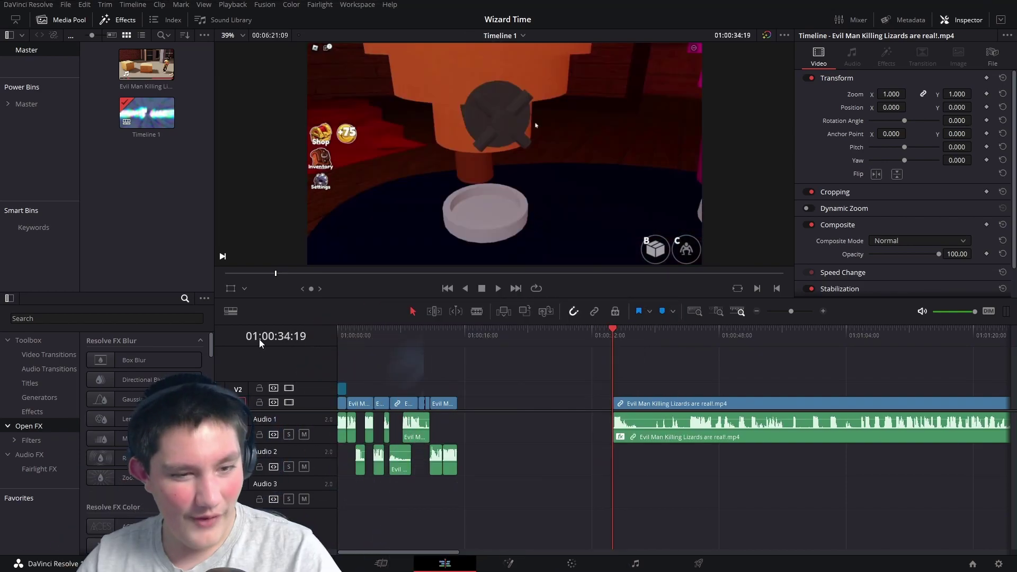
left_click(475, 330)
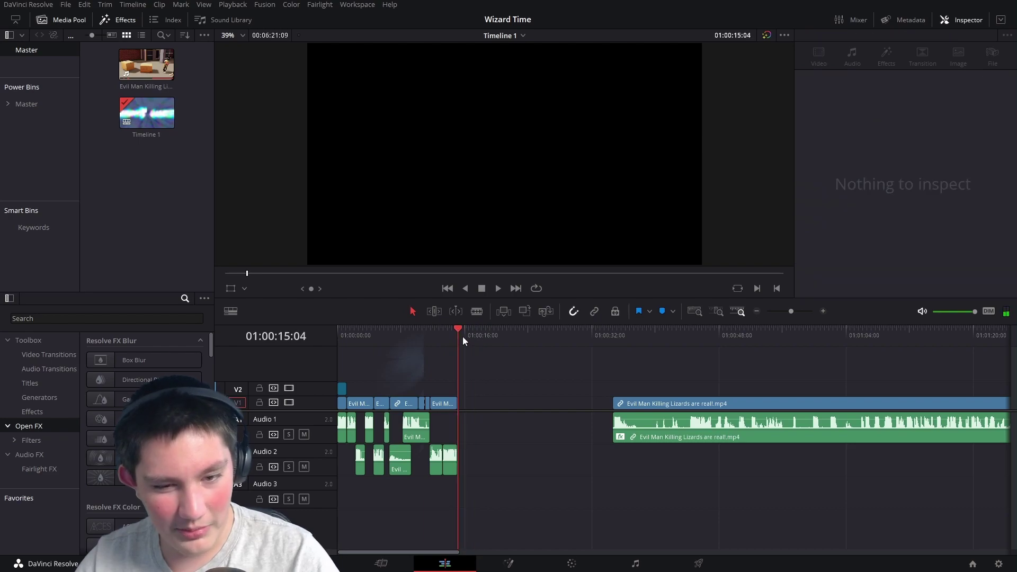
left_click(614, 333)
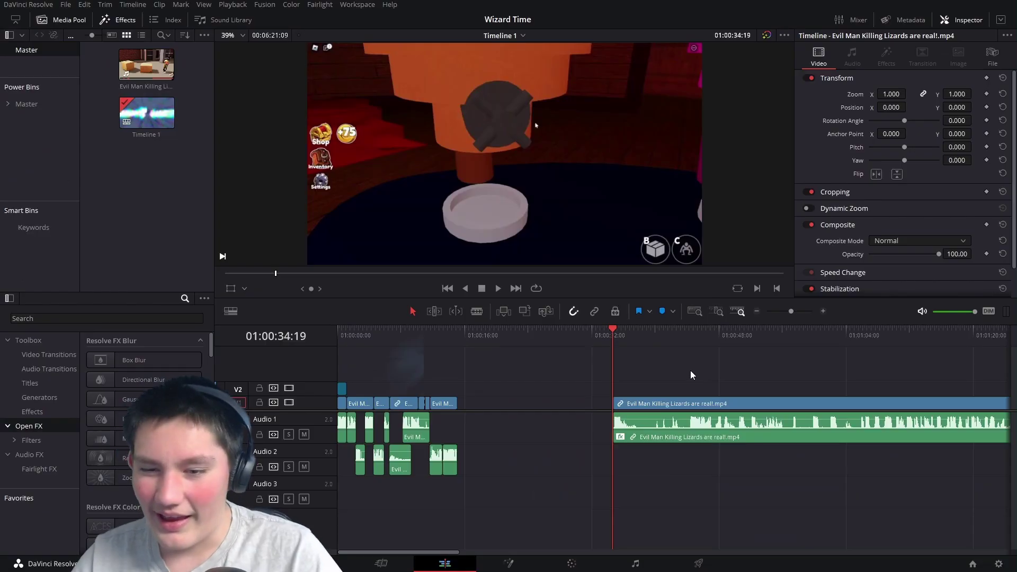
Split the clip at 01:00:39:12 and move the short dialogue piece about 7 seconds earlier.
key("space")
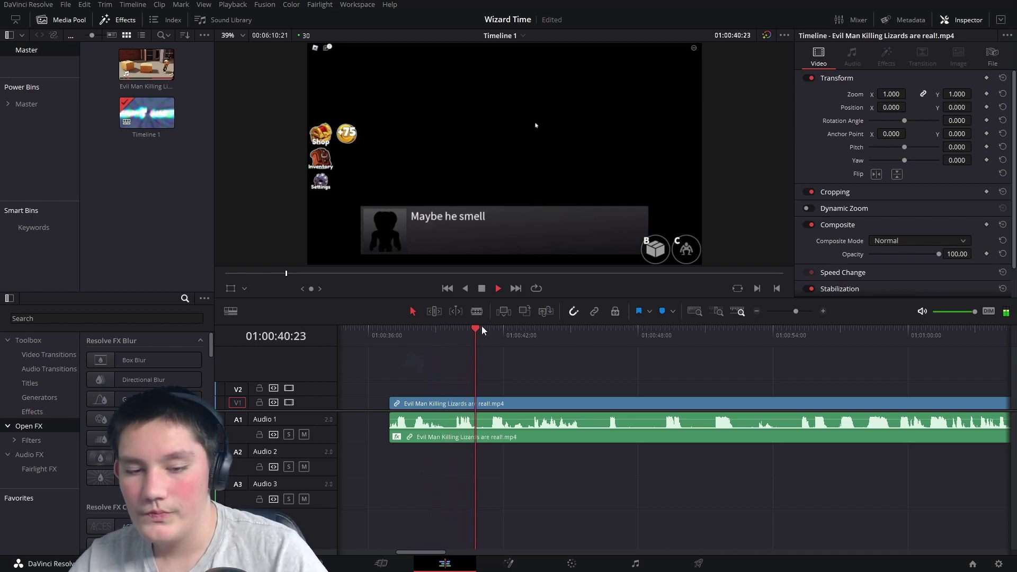
left_click(446, 332)
key("ctrl+b")
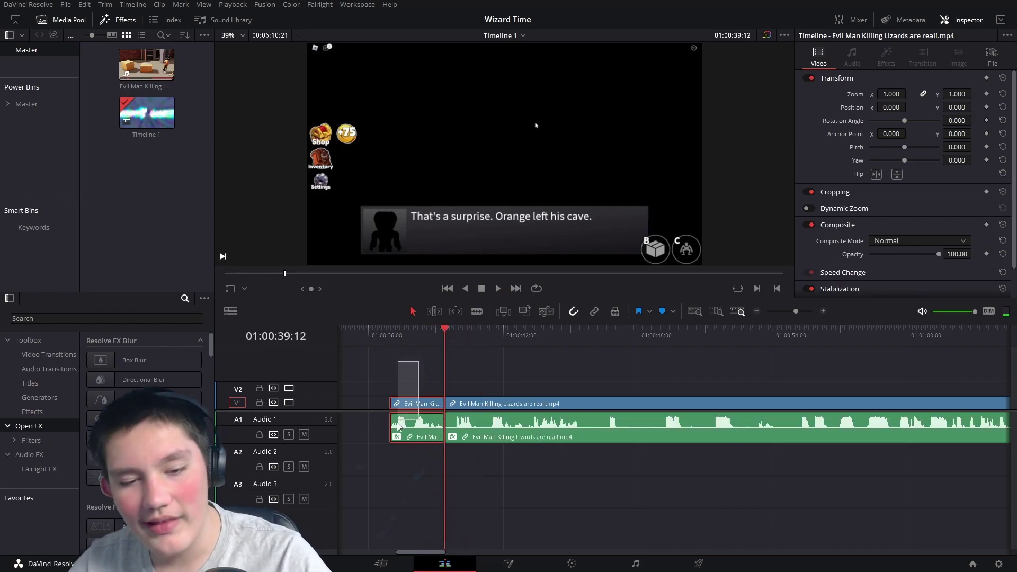
left_click_drag(399, 427, 244, 427)
Add an Adjustment Clip on V2 trimmed to the dialogue piece, zoomed to 1.670 and nudged down.
left_click(33, 412)
left_click_drag(124, 369, 442, 391)
left_click_drag(555, 389, 503, 389)
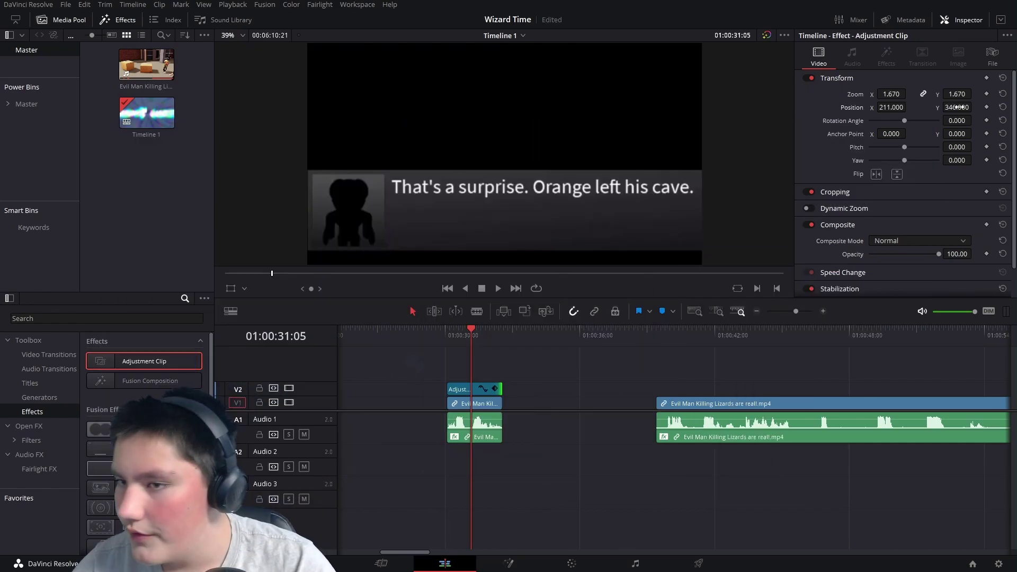
left_click_drag(957, 107, 975, 106)
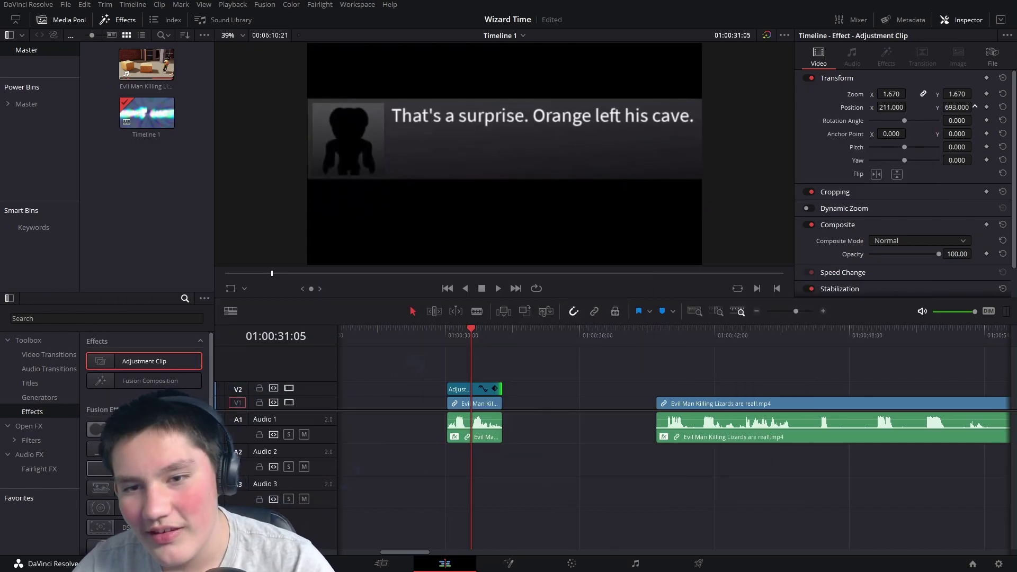
left_click_drag(637, 127, 637, 130)
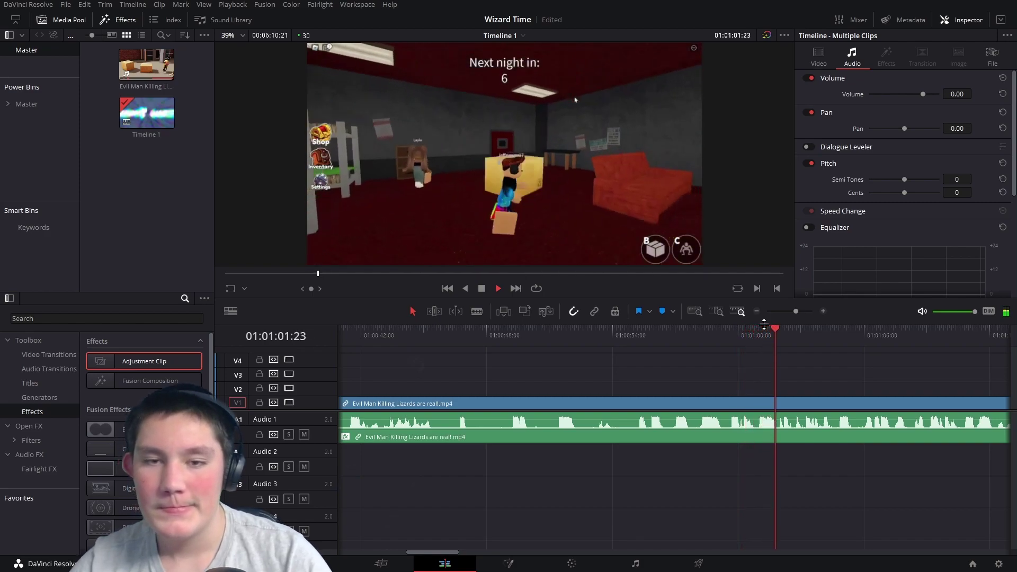
Ripple-trim away the gameplay footage before 01:00:54:26.
key("space")
left_click(631, 337)
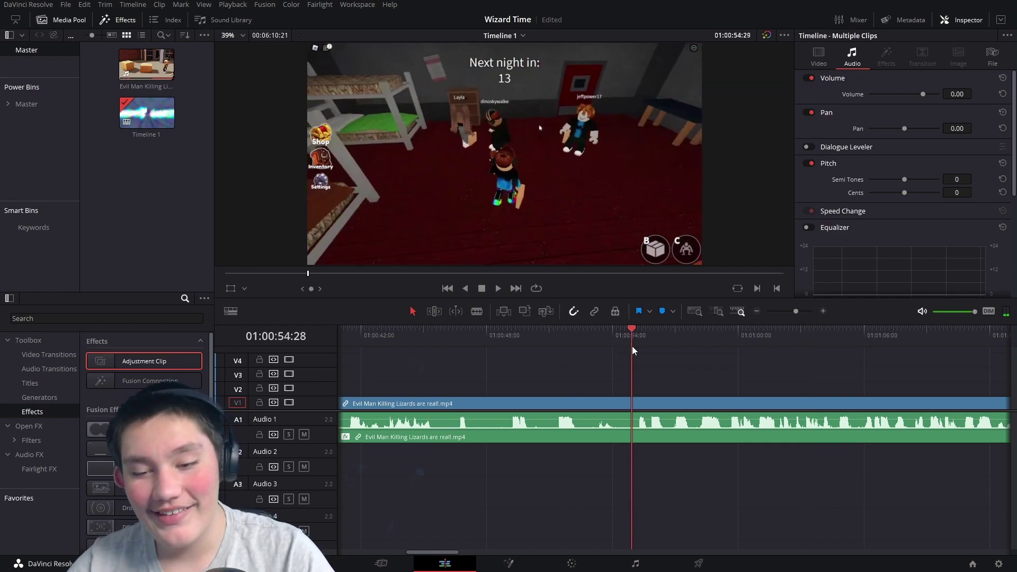
key("ctrl+shift+[")
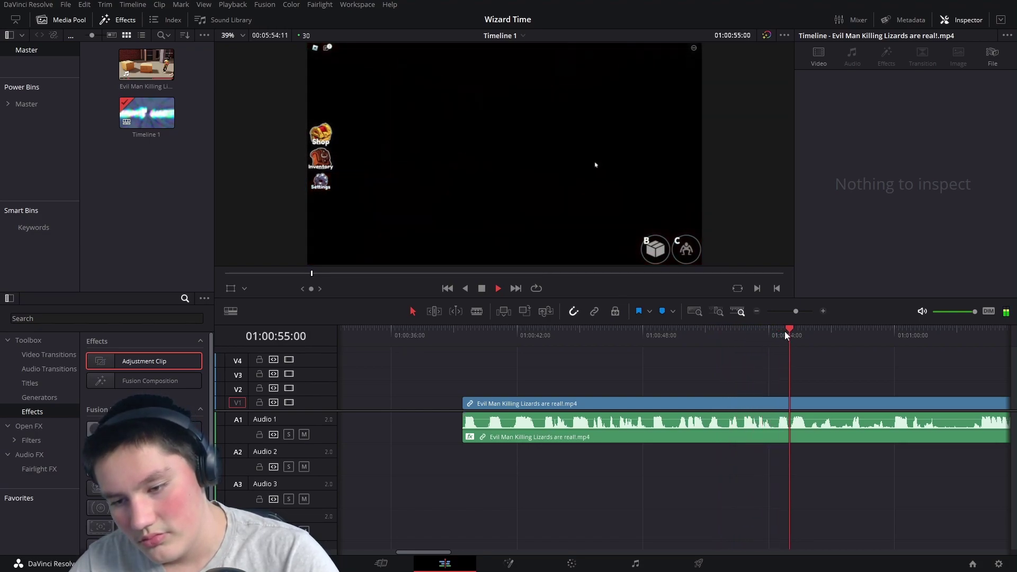
Split the clip at the cut point, shift the left piece earlier, and review from 01:00:28:26.
key("space")
key("ctrl+b")
left_click(673, 435)
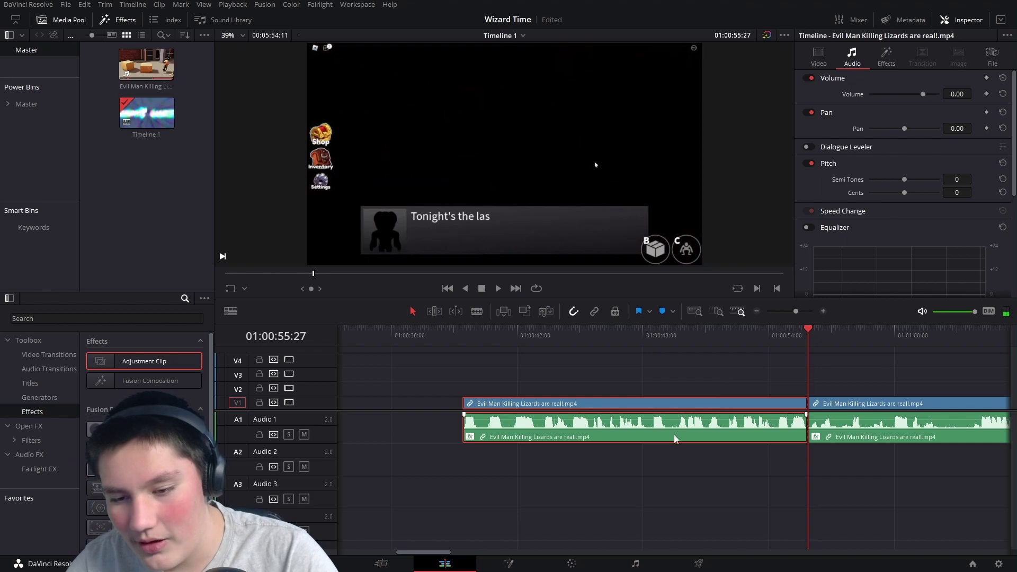
left_click_drag(672, 436, 469, 452)
left_click(468, 457)
scroll(503, 397, "left", 5)
left_click(542, 334)
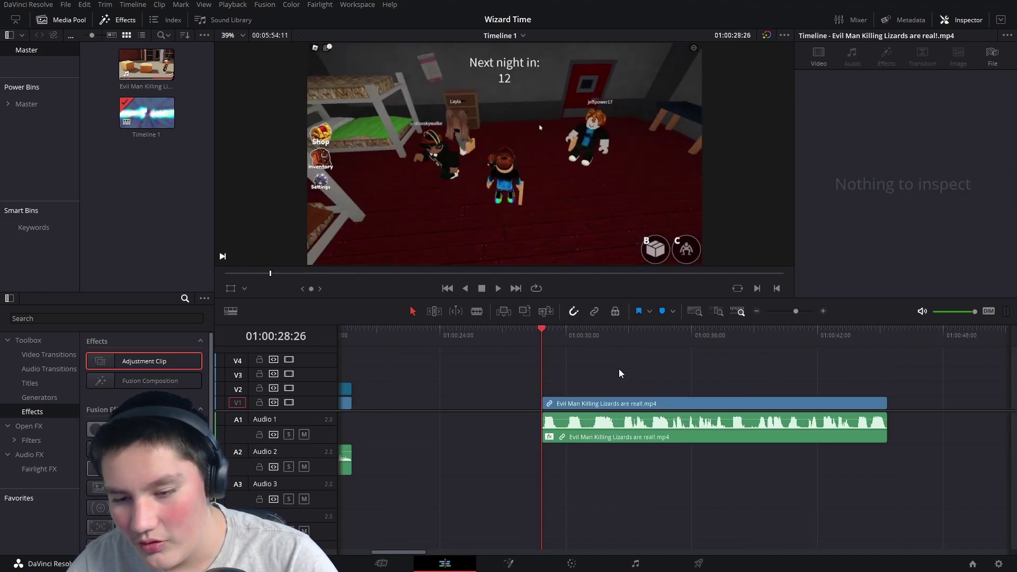
key("space")
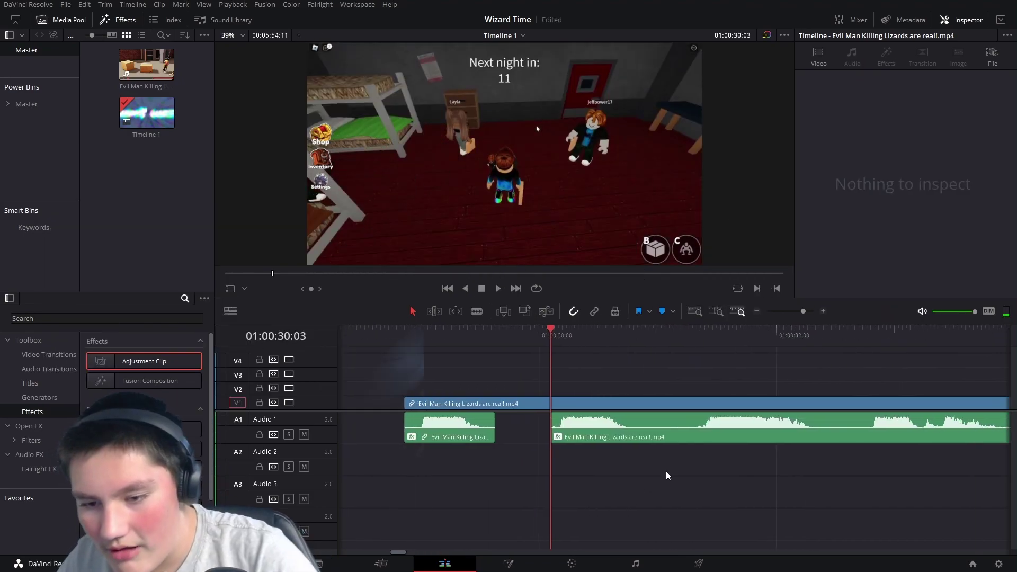
Split the audio after the gap and trim the video clip's end to match the audio.
left_click(698, 438)
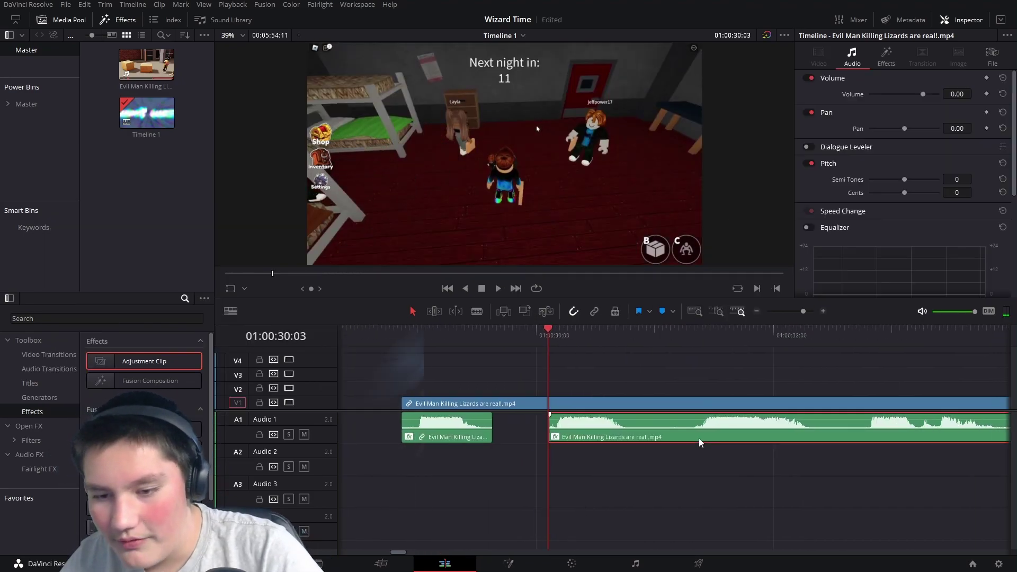
key("space")
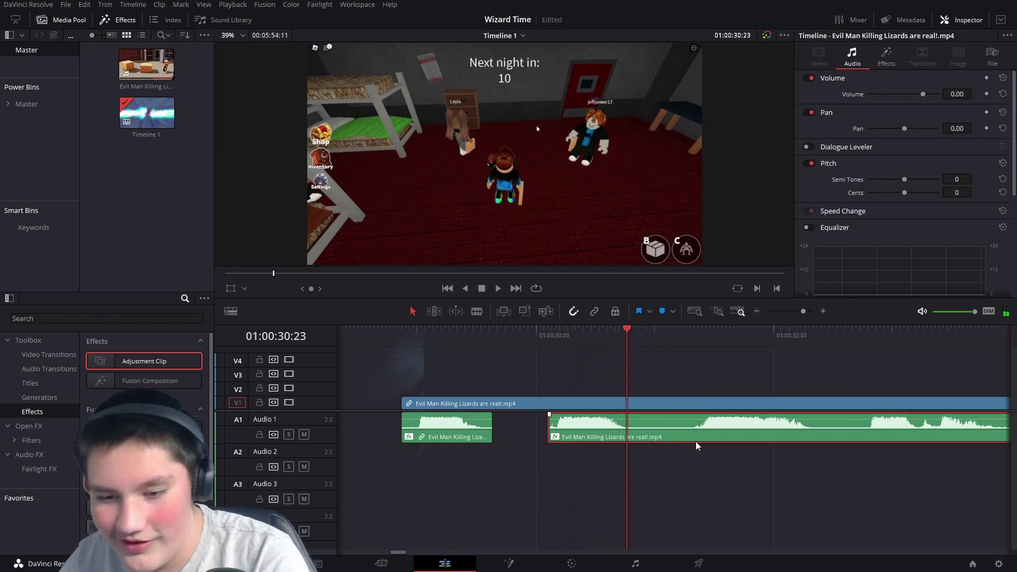
key("ctrl+b")
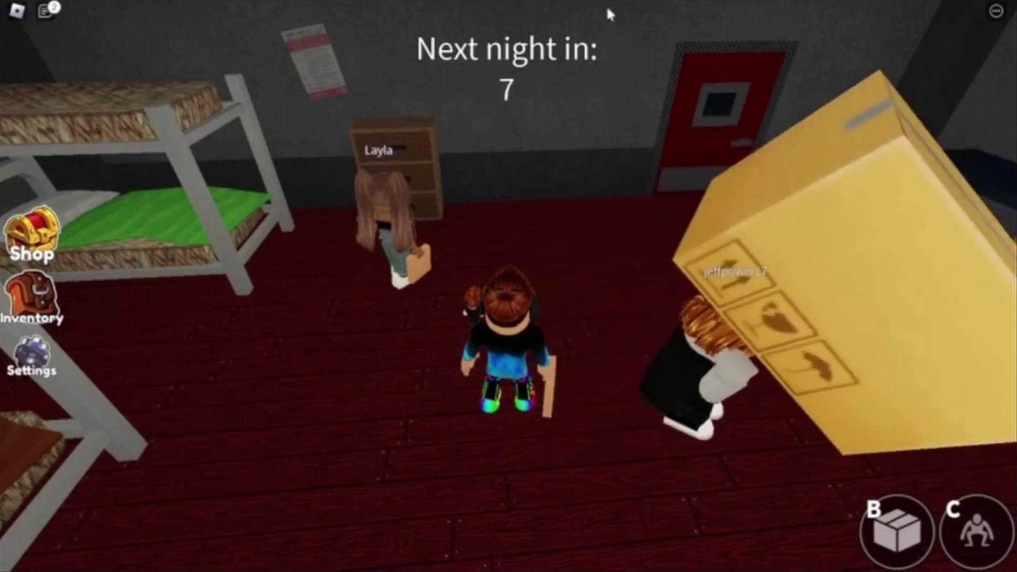
key("w")
key("w")
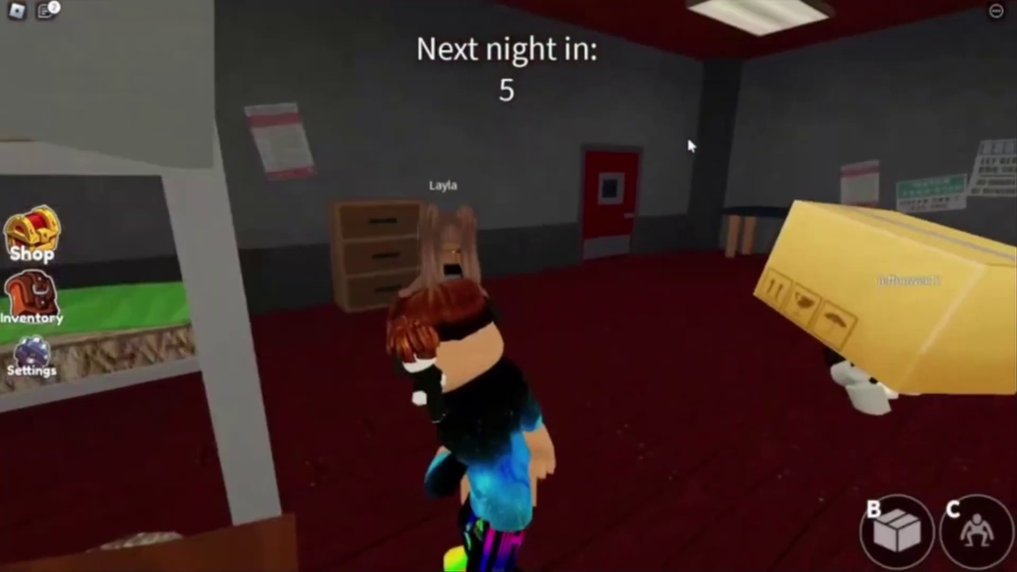
key("b")
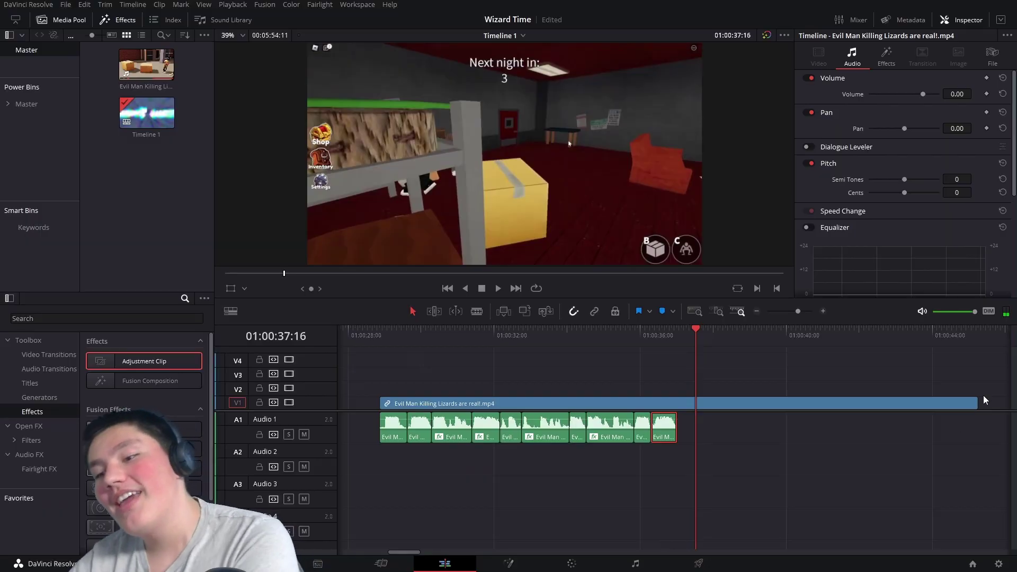
left_click_drag(984, 397, 677, 402)
left_click(605, 330)
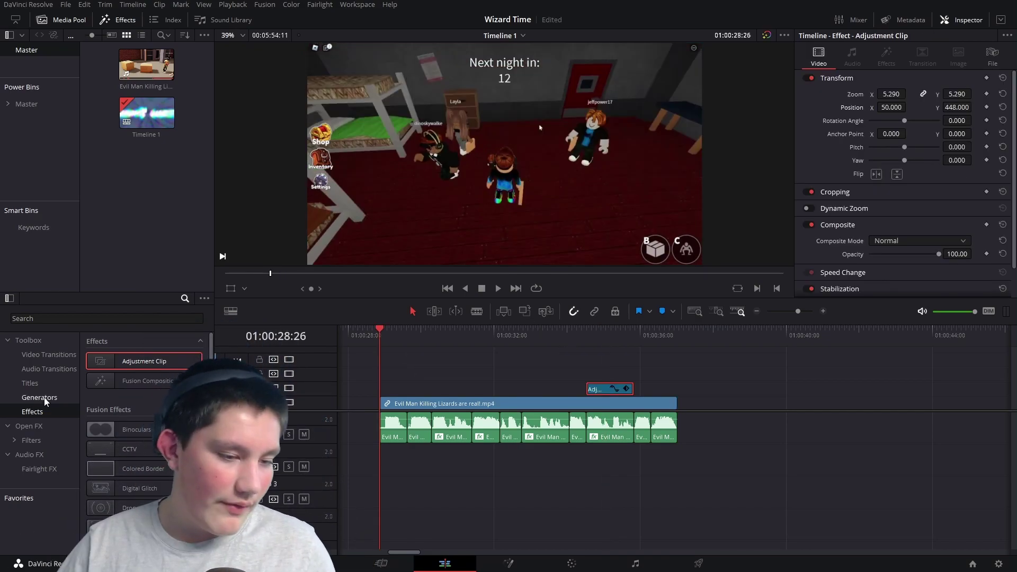
Add a black Solid Color on V3 and shift its Position Y down into a bottom bar.
left_click(37, 397)
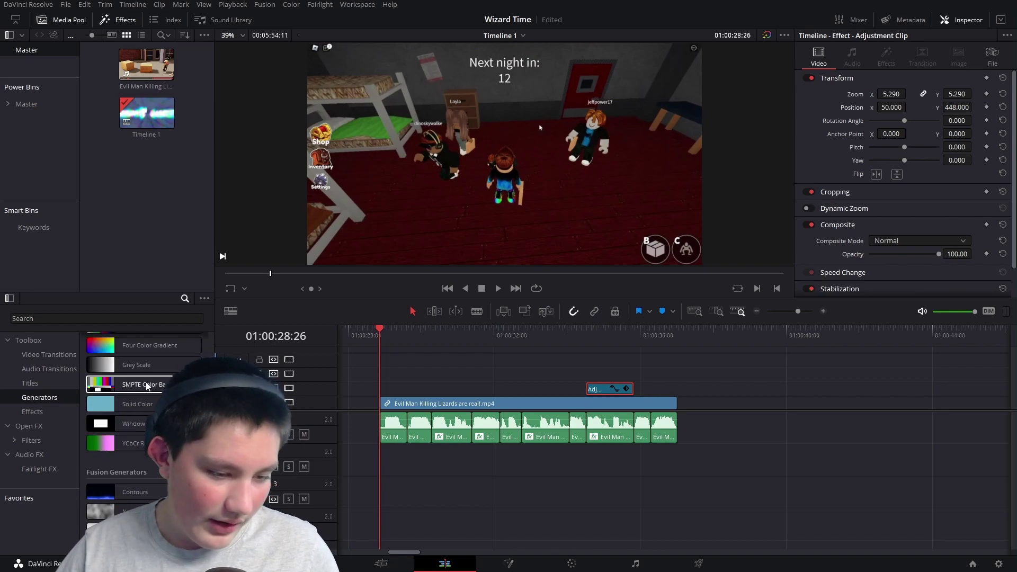
left_click_drag(463, 359, 390, 376)
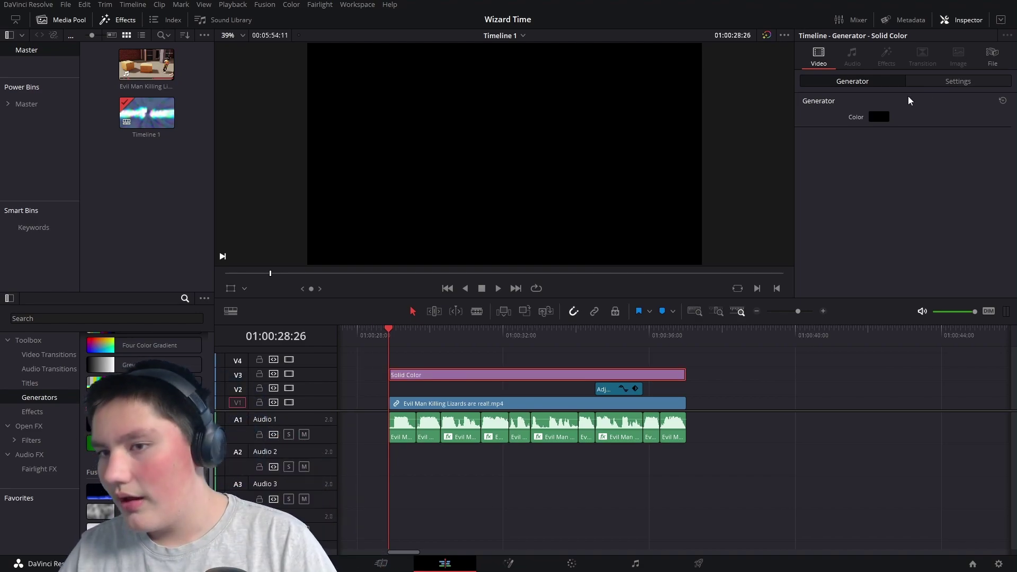
left_click(948, 82)
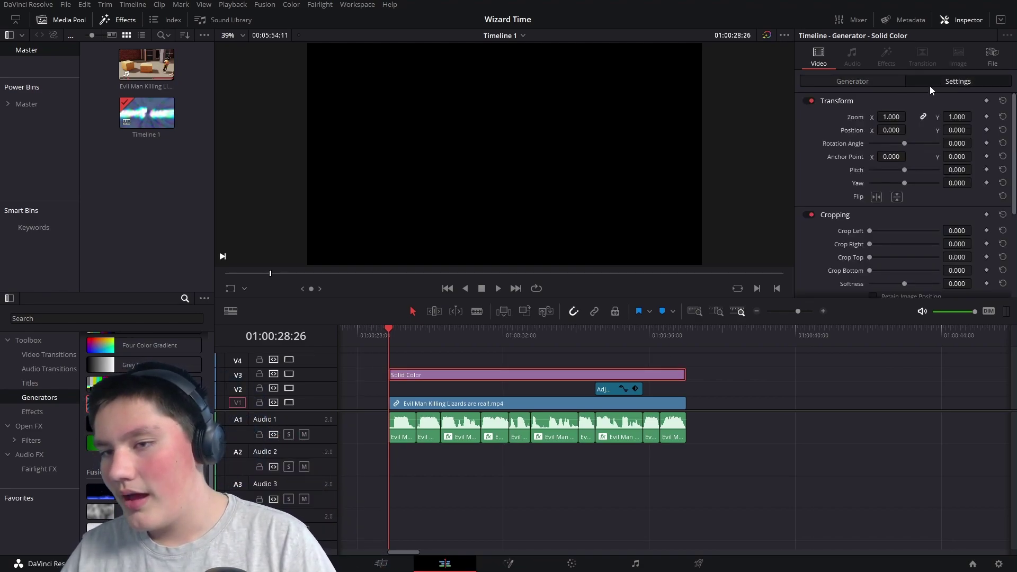
left_click_drag(958, 130, 936, 149)
Duplicate the black bar onto V4 and set its Y to 933 as the top bar.
left_click_drag(519, 370, 524, 355)
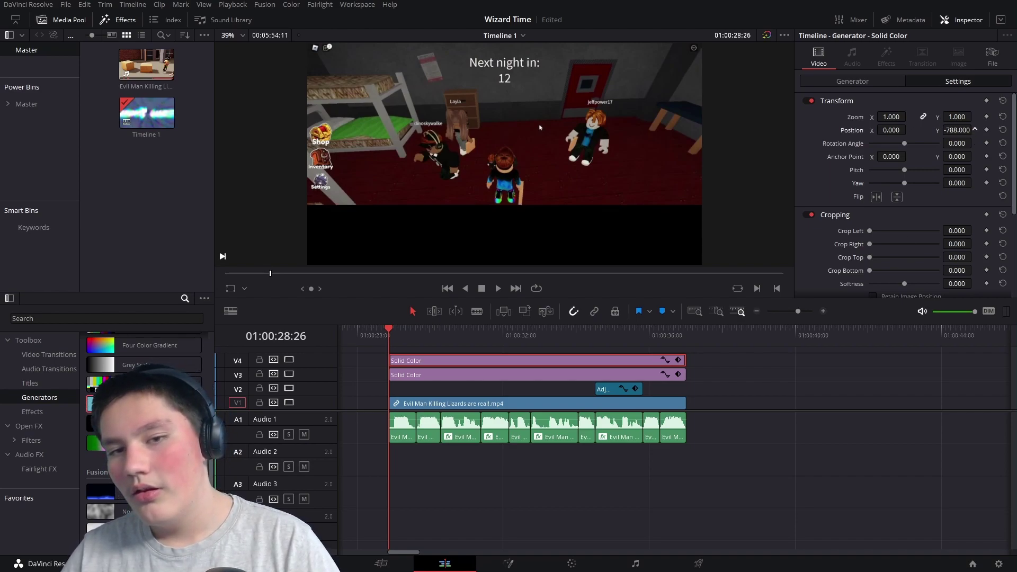
left_click_drag(948, 130, 978, 130)
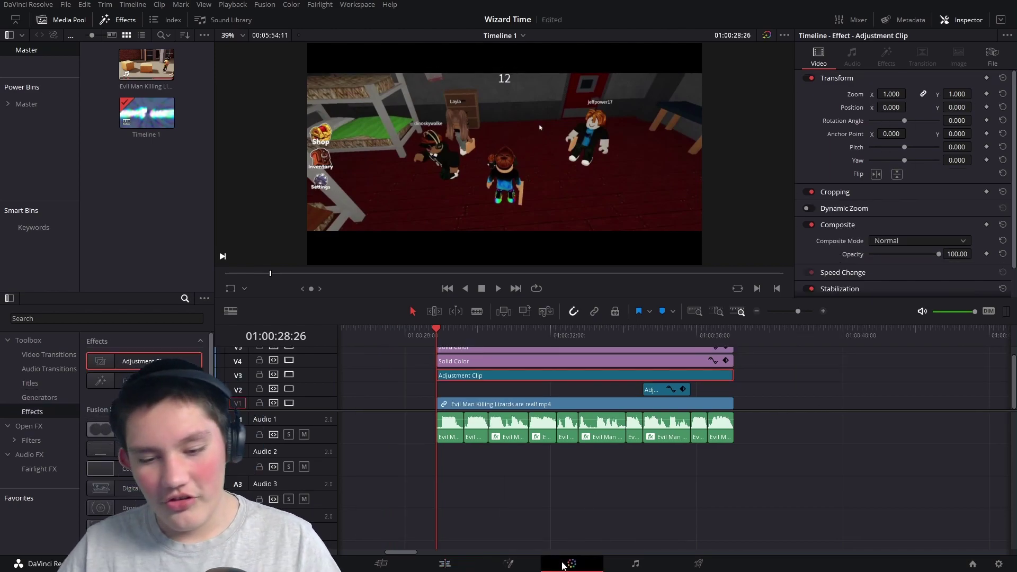
left_click(565, 564)
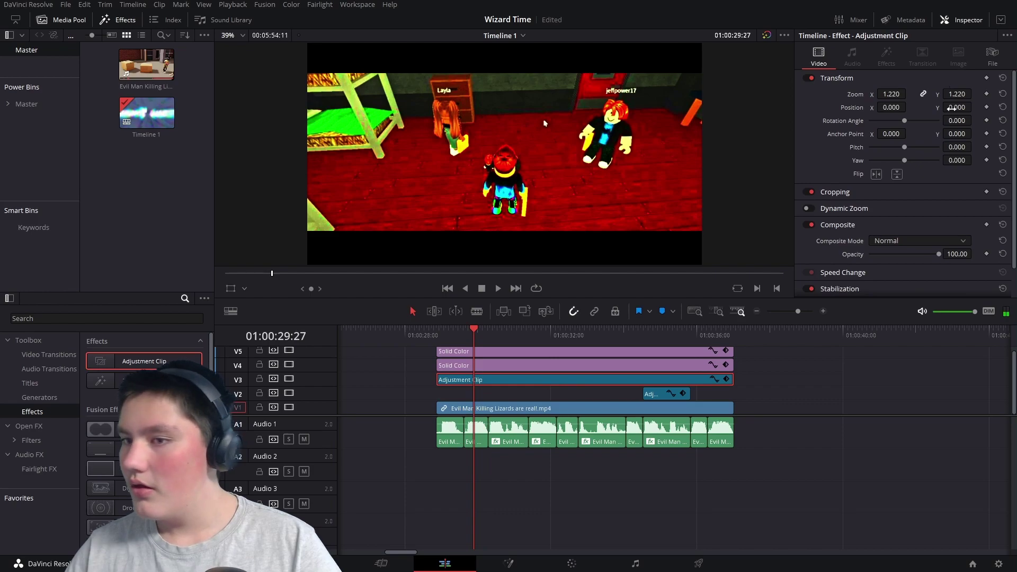
Raise the adjustment clip's Position Y to 104 and show the Master bin's folders.
left_click_drag(544, 124, 545, 102)
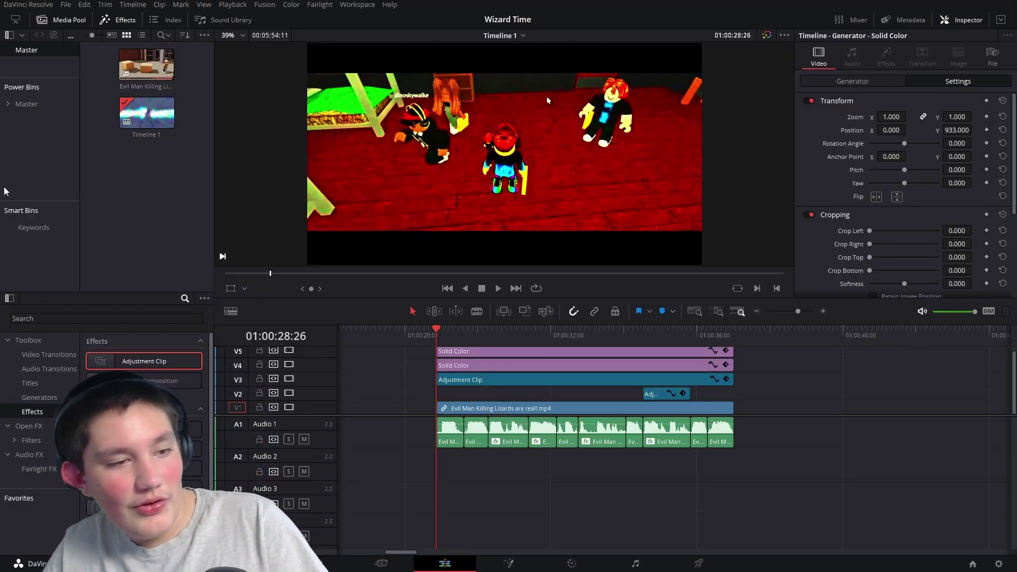
left_click(11, 108)
Preview 'Dangerous - Kevin MacLeod.mp3' from the Music bin and place it on Audio 2.
left_click(140, 122)
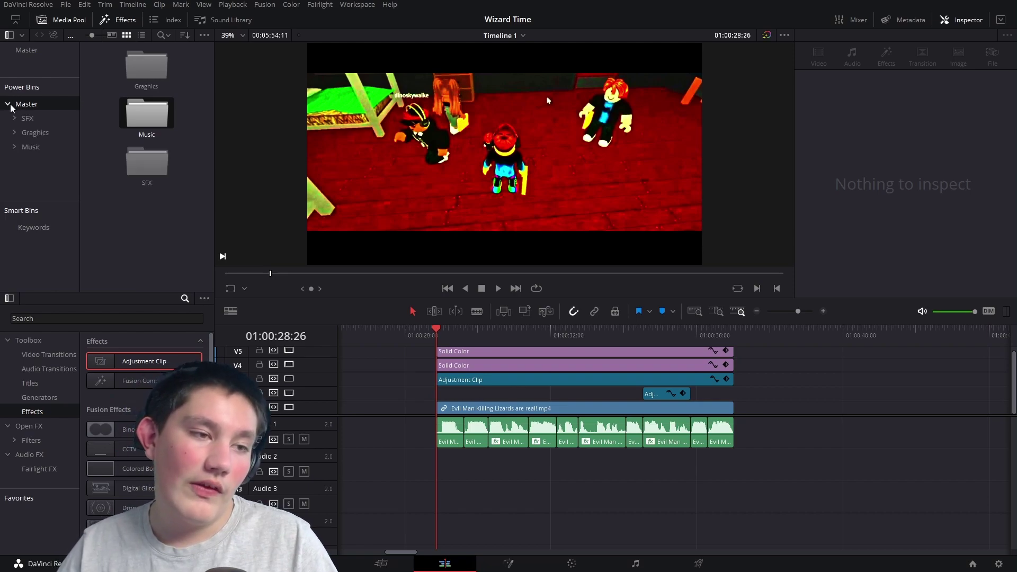
left_click(11, 140)
scroll(170, 149, "down", 4)
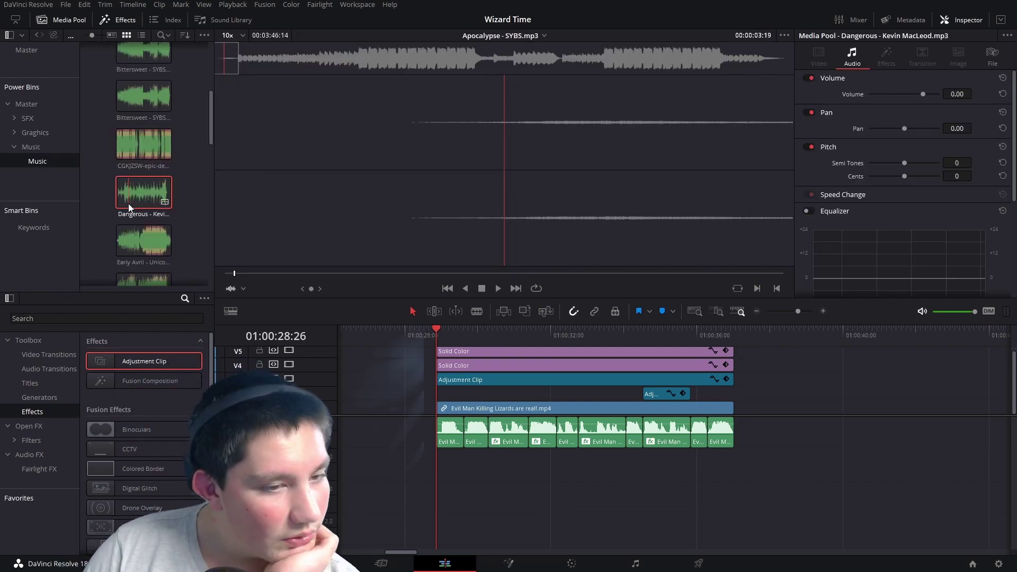
key("space")
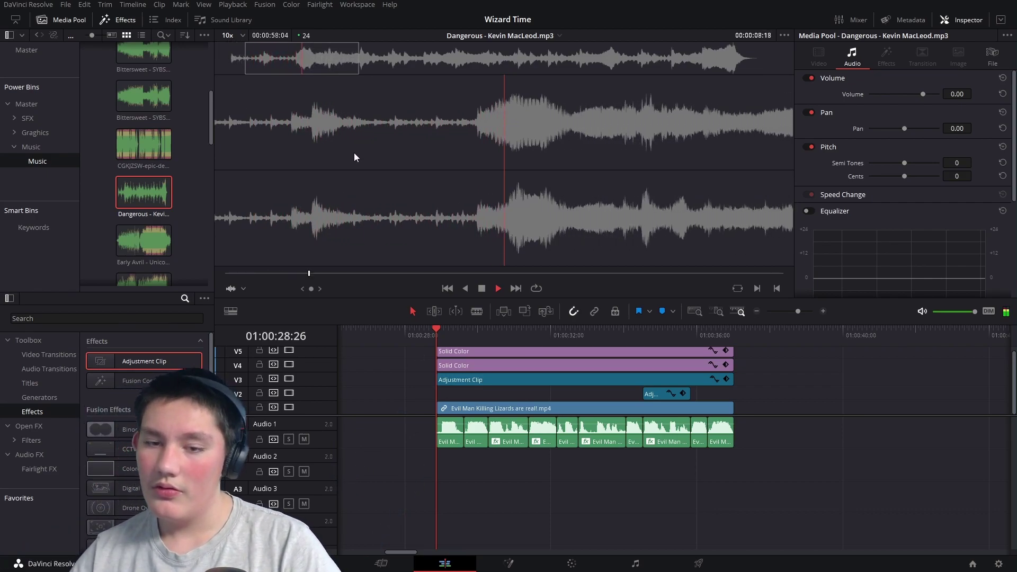
left_click_drag(154, 198, 662, 480)
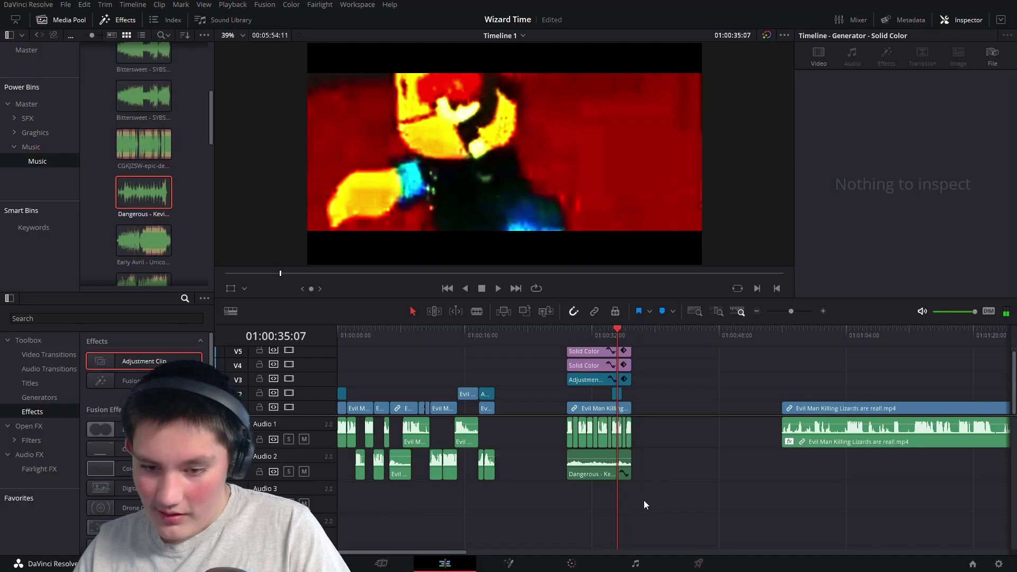
Move the graded section's clips earlier to close the gap.
left_click_drag(644, 504, 596, 389)
left_click_drag(588, 471, 516, 471)
left_click(575, 509)
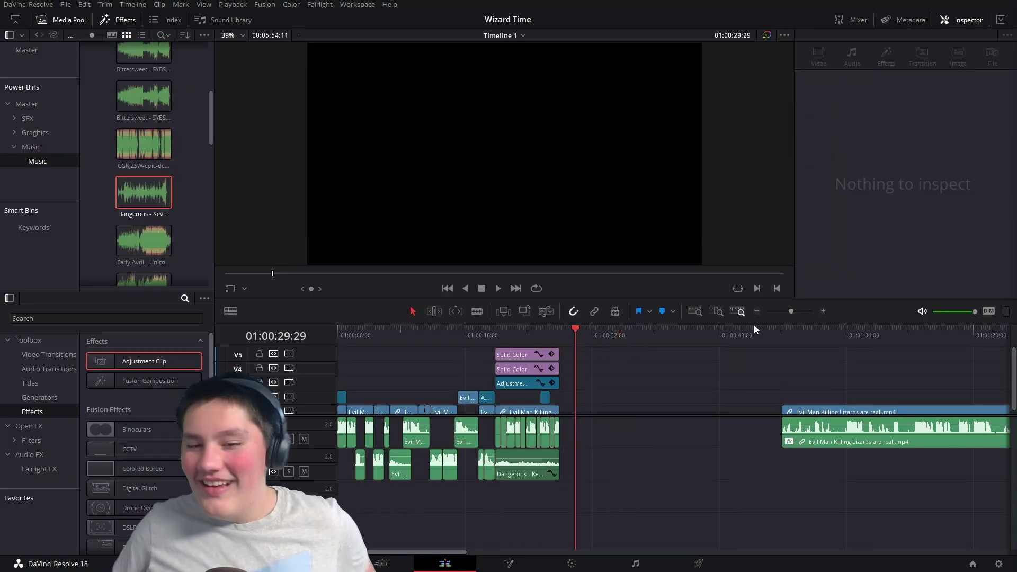
left_click(796, 311)
Cut a short piece out of the music, bars and adjustment clip, then play back the edit.
left_click(686, 479)
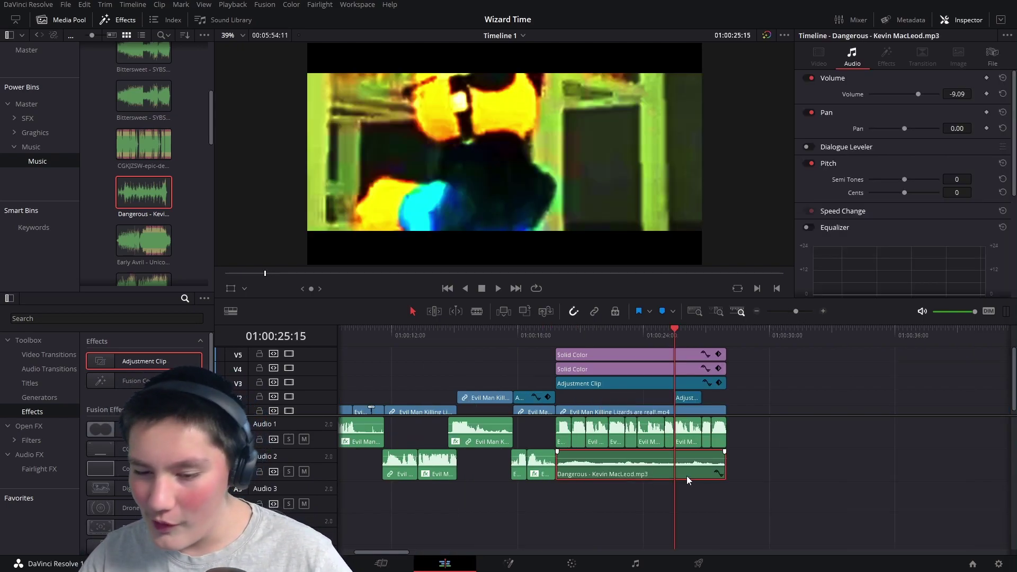
left_click(685, 379, "ctrl")
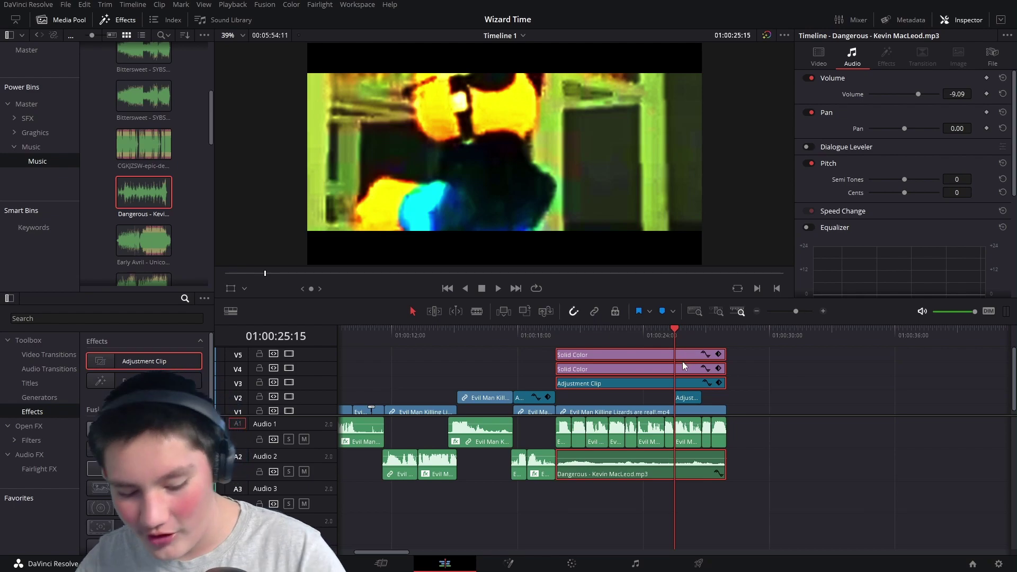
key("ctrl+b")
key("Down")
key("ctrl+b")
key("BackSpace")
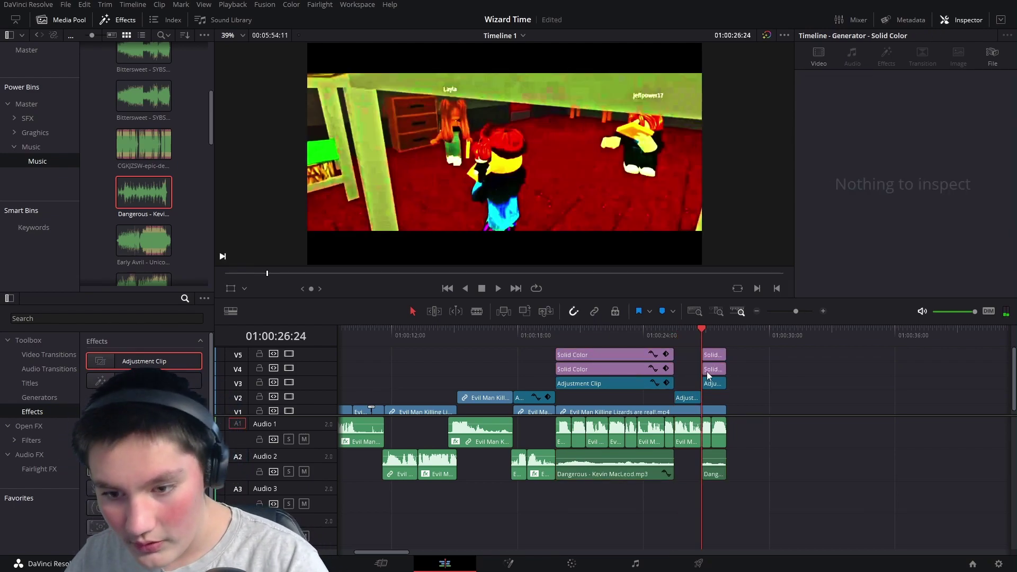
left_click(649, 331)
key("space")
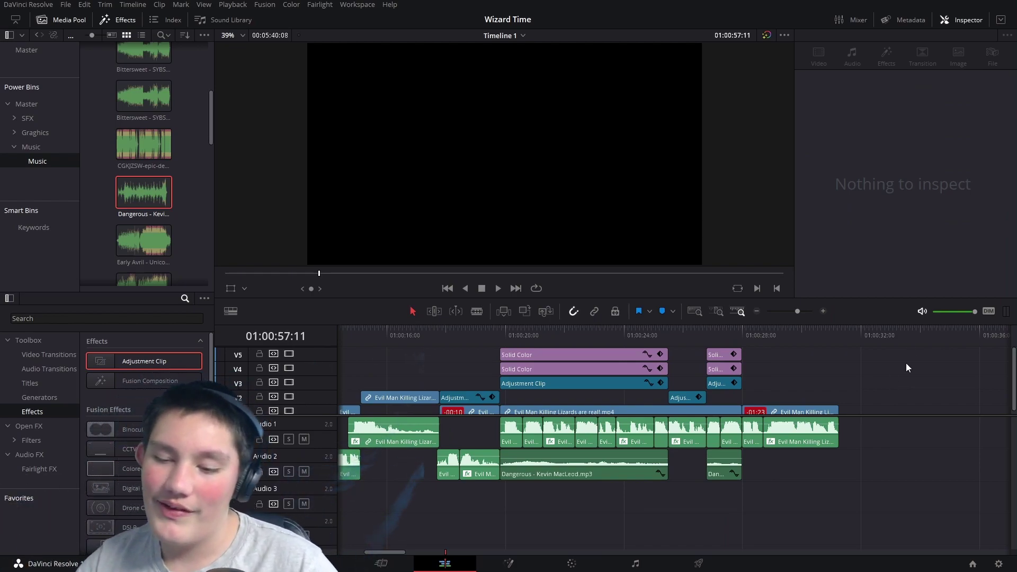
Play through the long gameplay clip to find the new starting moment.
left_click(503, 335)
key("space")
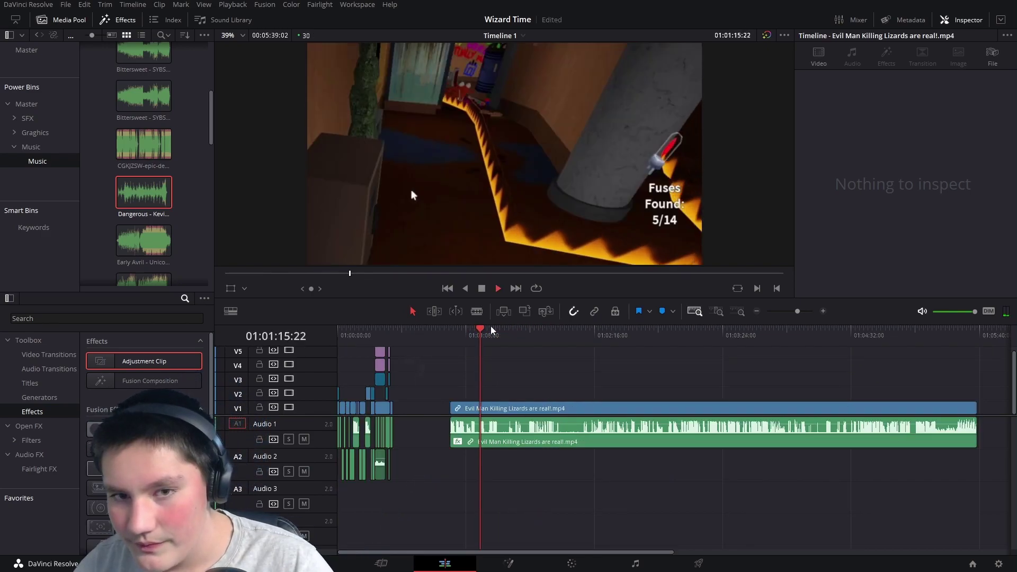
key("space")
scroll(513, 357, "up", 3)
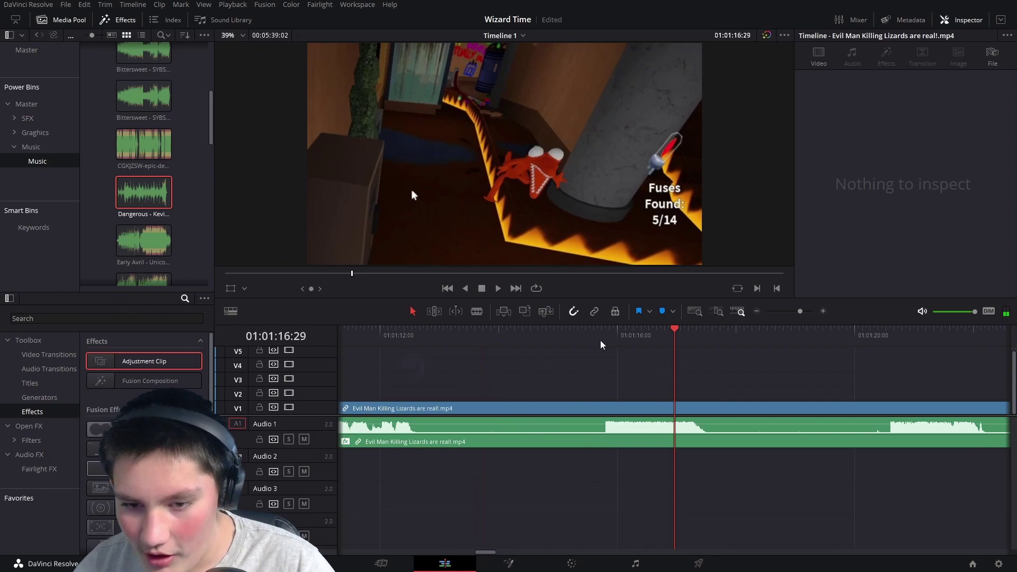
left_click(602, 339)
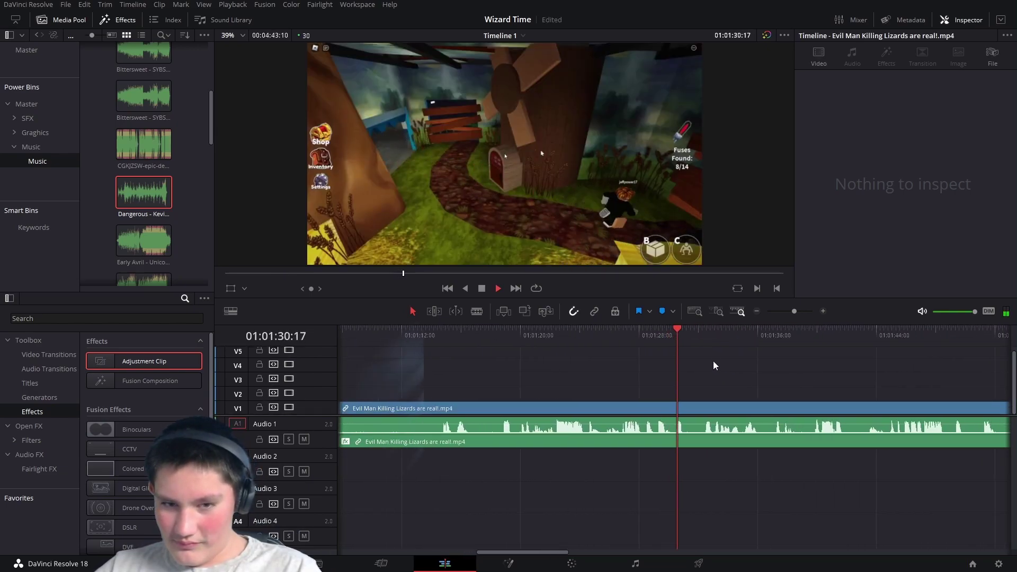
key("space")
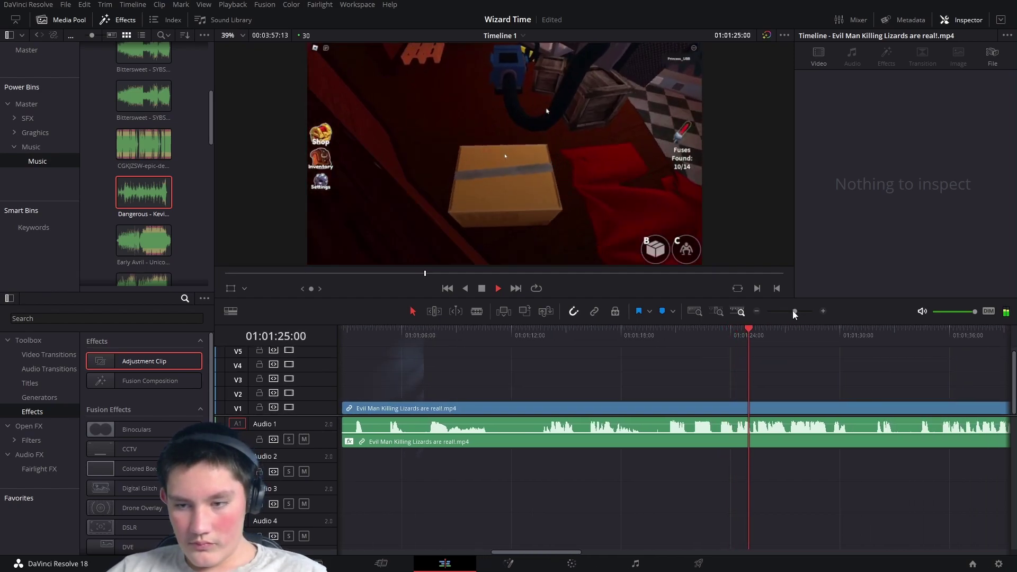
left_click_drag(792, 311, 789, 313)
scroll(759, 368, "right", 3)
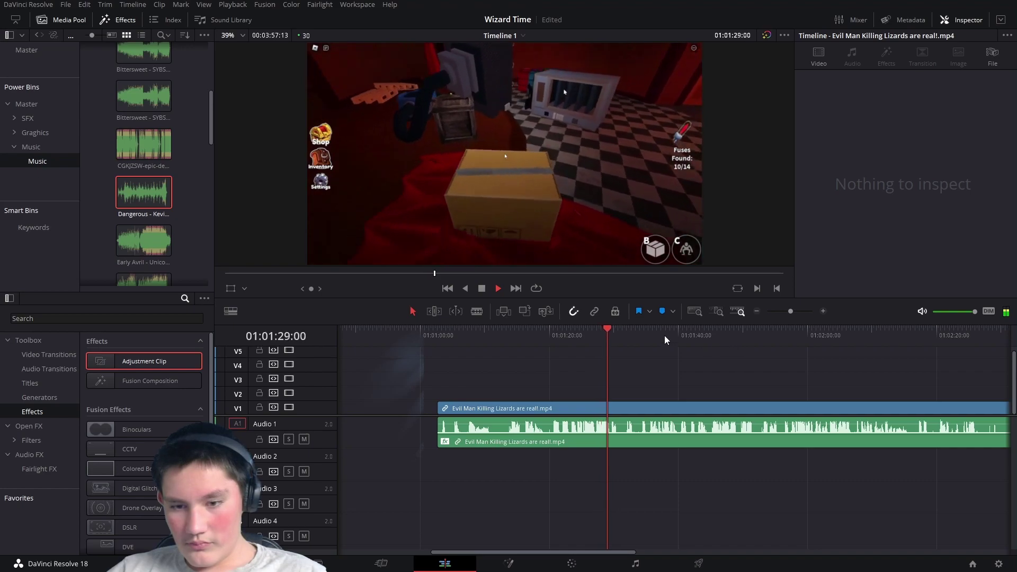
key("space")
Ripple-trim the clip start to the Fuses Found 10/14 moment at 01:01:23:09.
left_click(571, 337)
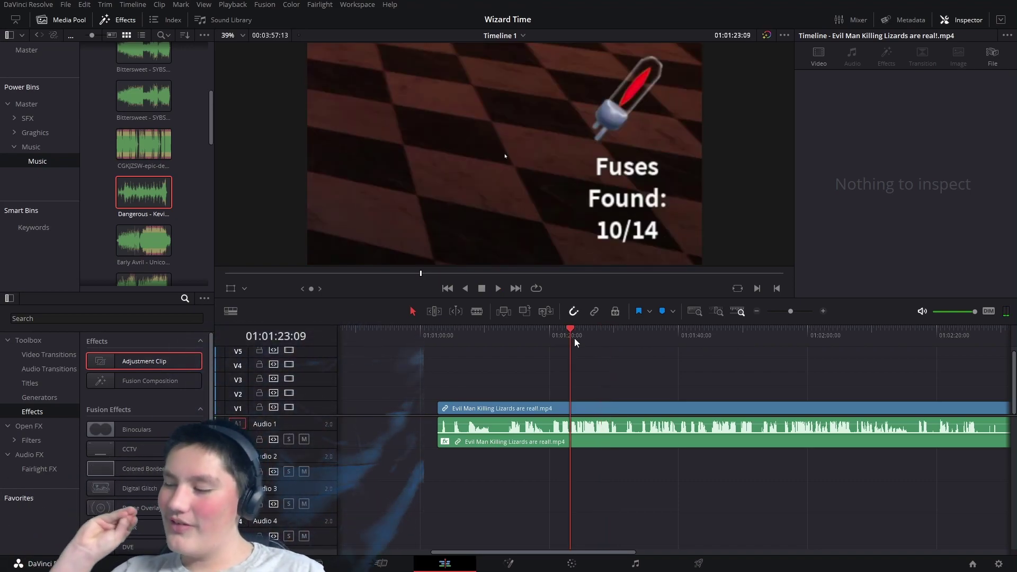
key("space")
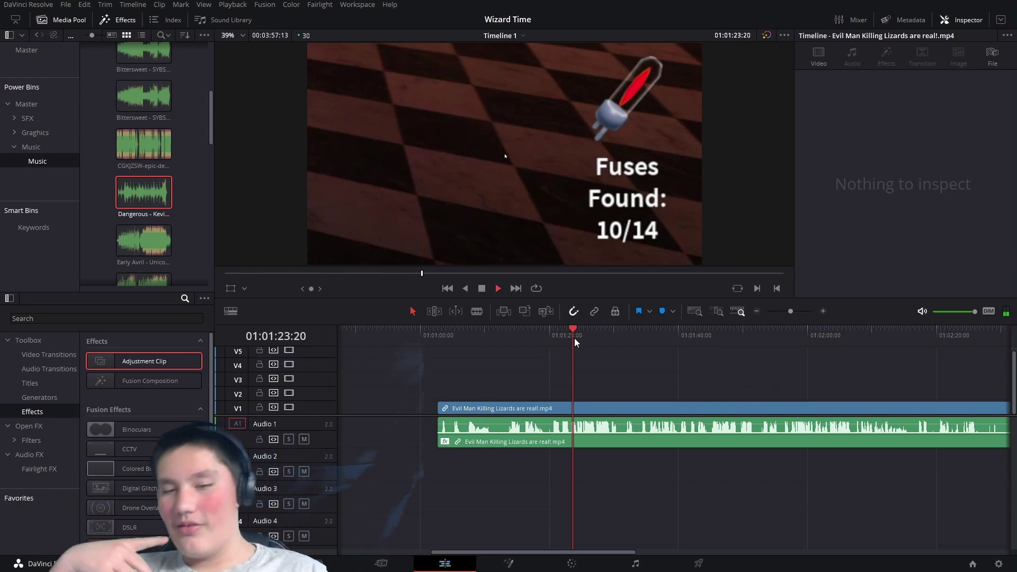
key("space")
scroll(608, 337, "up", 3)
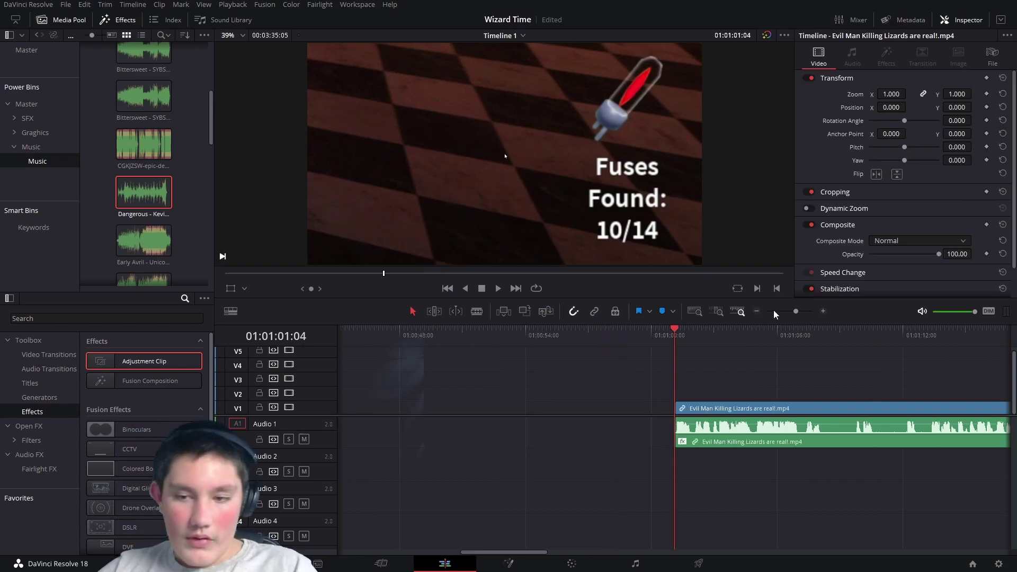
key("ctrl+z")
left_click_drag(370, 329, 360, 329)
left_click_drag(784, 310, 790, 310)
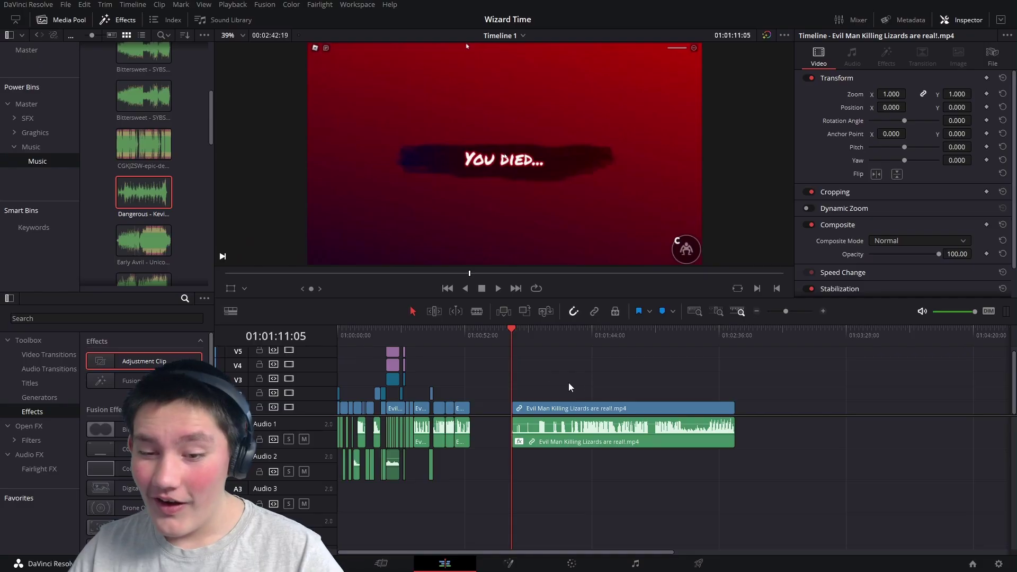
Delete the final leftover gameplay clip and jump to the edit's new end at 01:00:54:08.
left_click_drag(829, 376, 514, 445)
key("Delete")
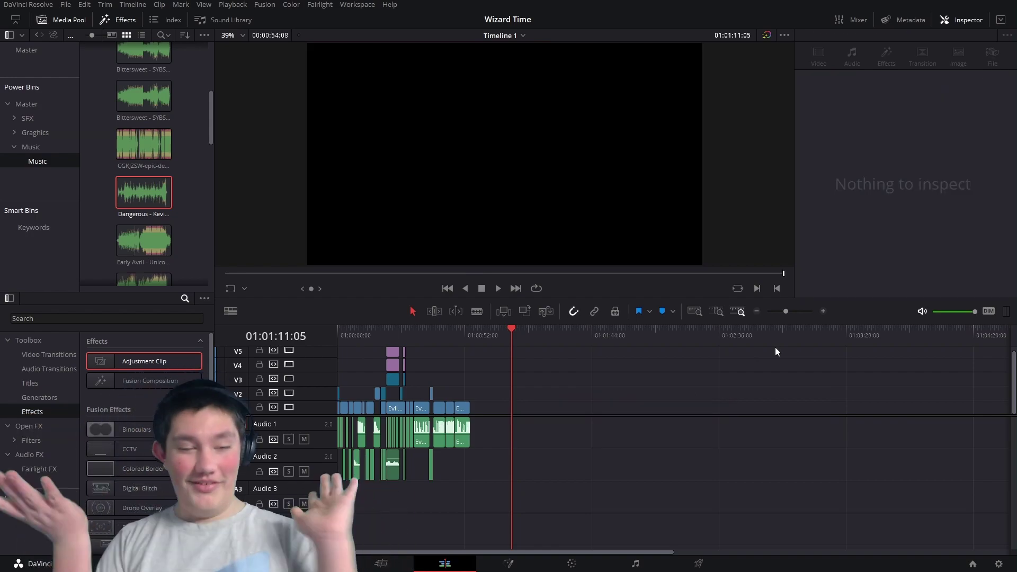
key("End")
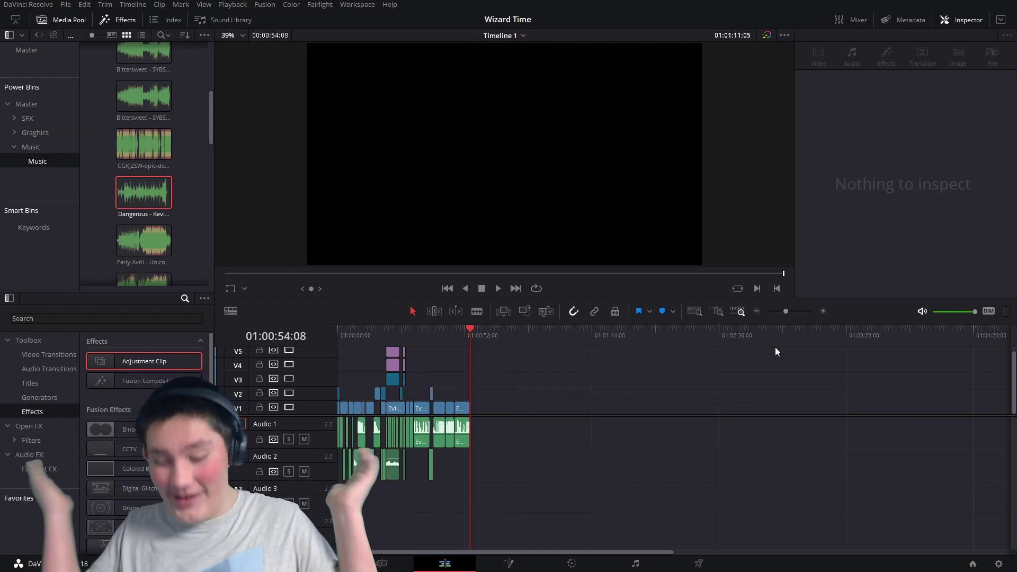